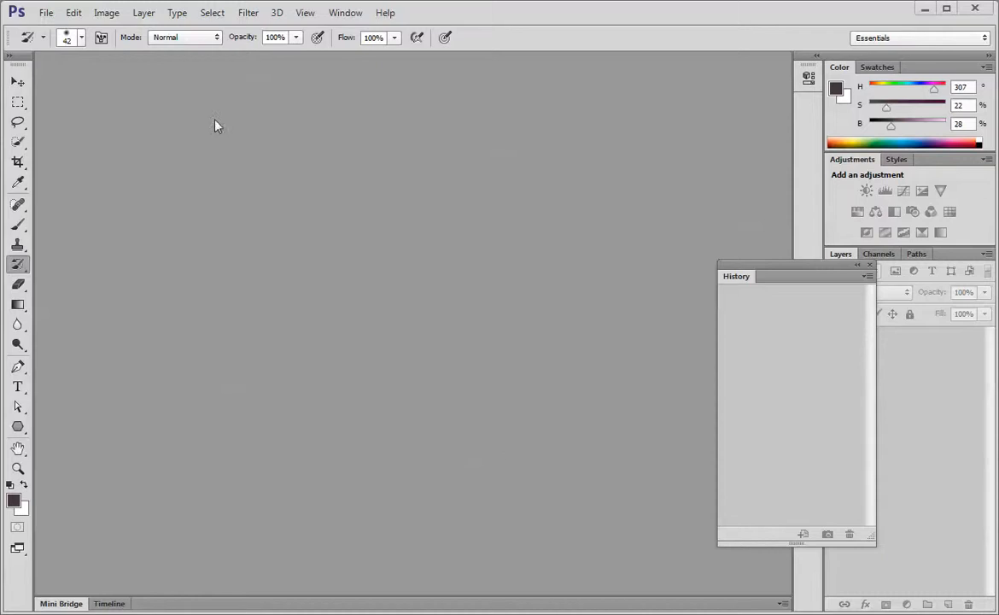
Open the recent files texture.psd and 2flowers.psd
left_click(46, 14)
mouse_move(217, 124)
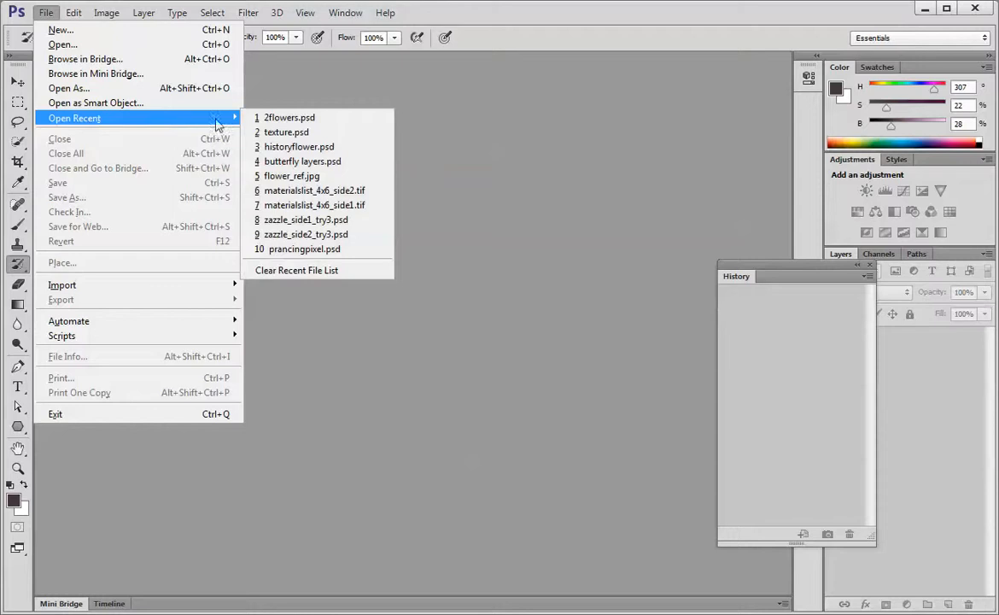
left_click(280, 133)
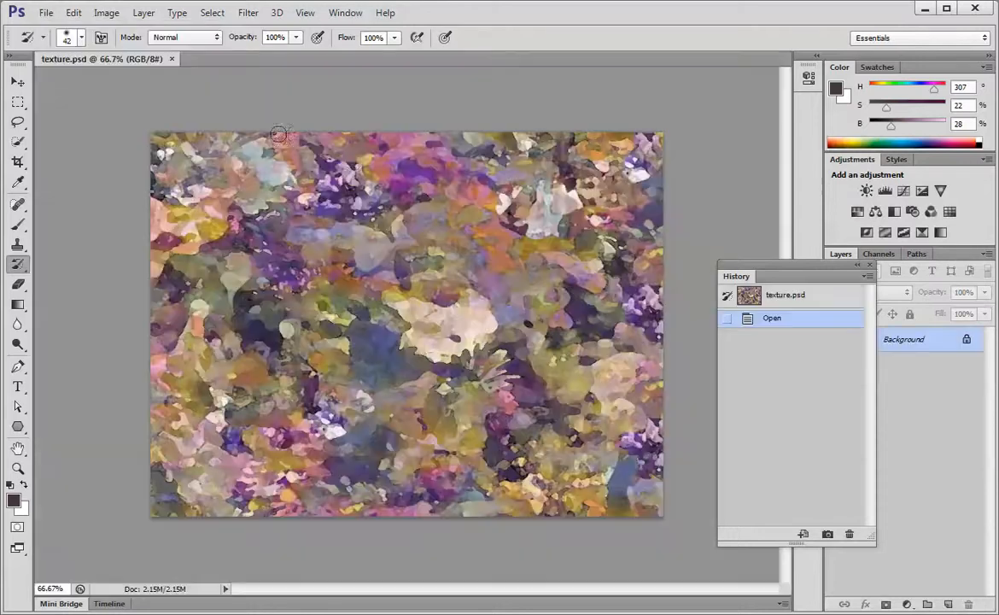
left_click(46, 13)
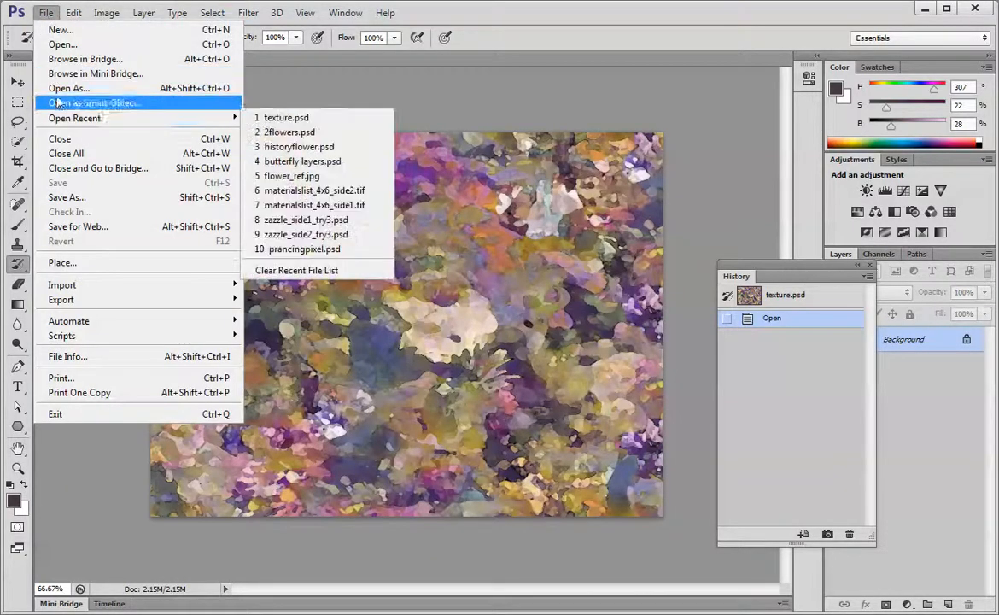
mouse_move(103, 117)
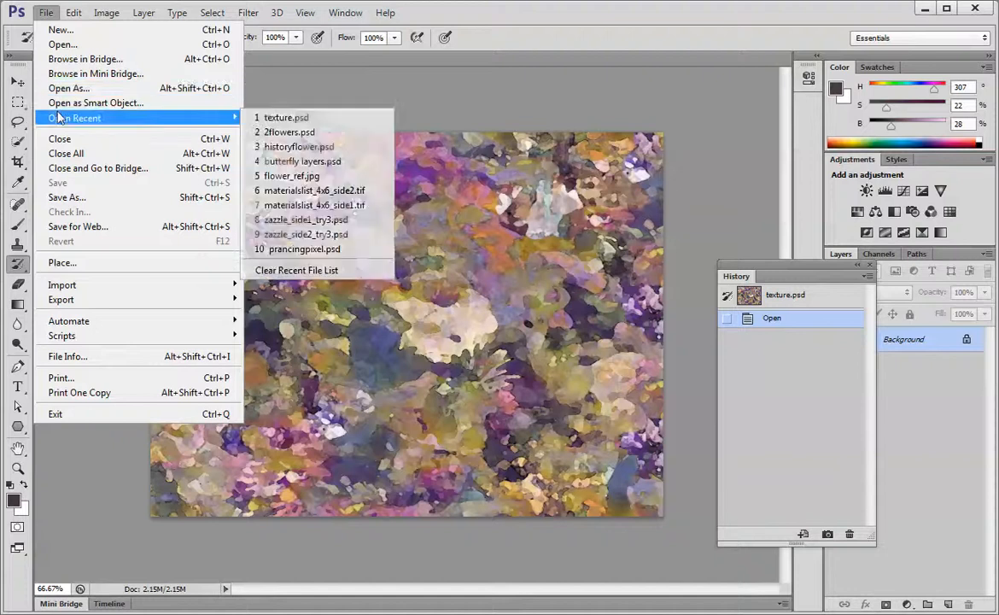
left_click(284, 131)
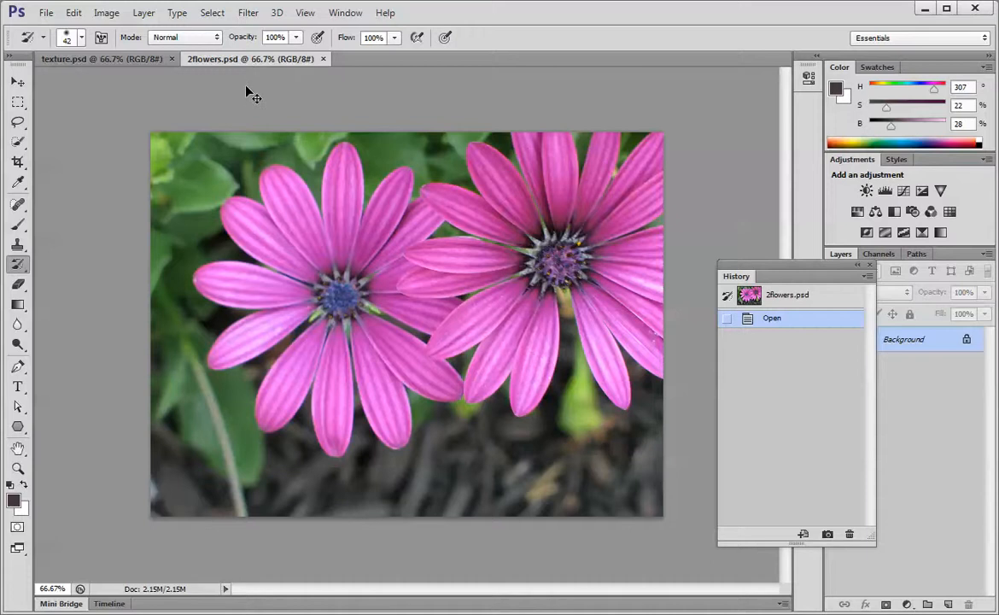
Copy the entire 2flowers.psd image, close that file, and paste the copy into texture.psd as a new layer
key("ctrl+a")
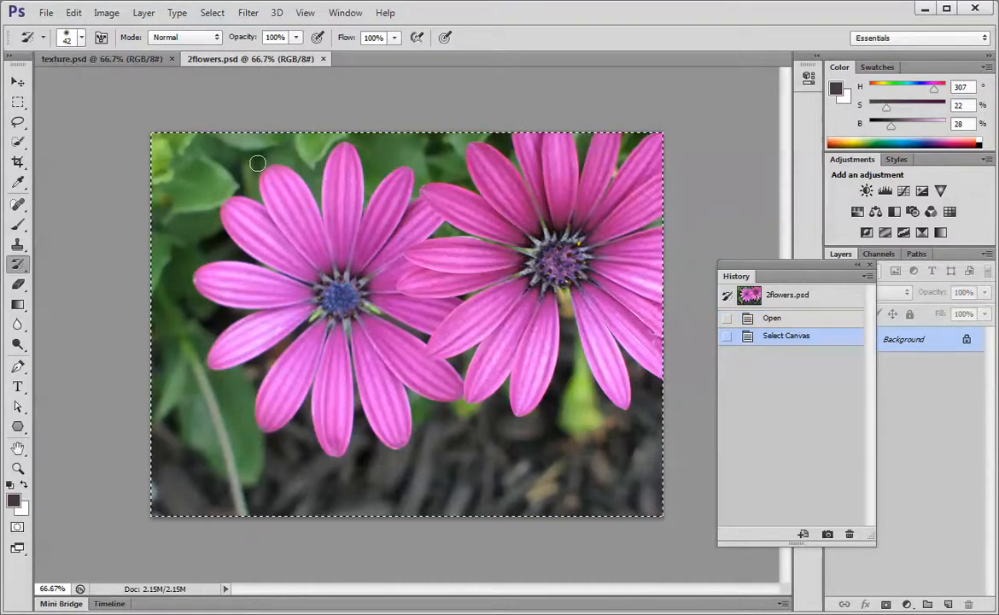
left_click(74, 14)
left_click(85, 116)
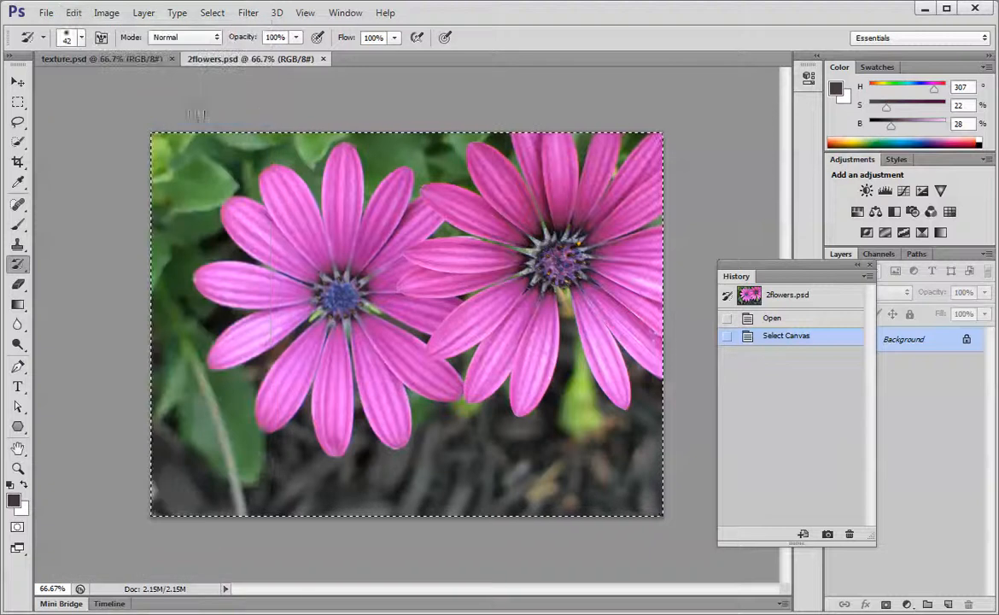
left_click(322, 59)
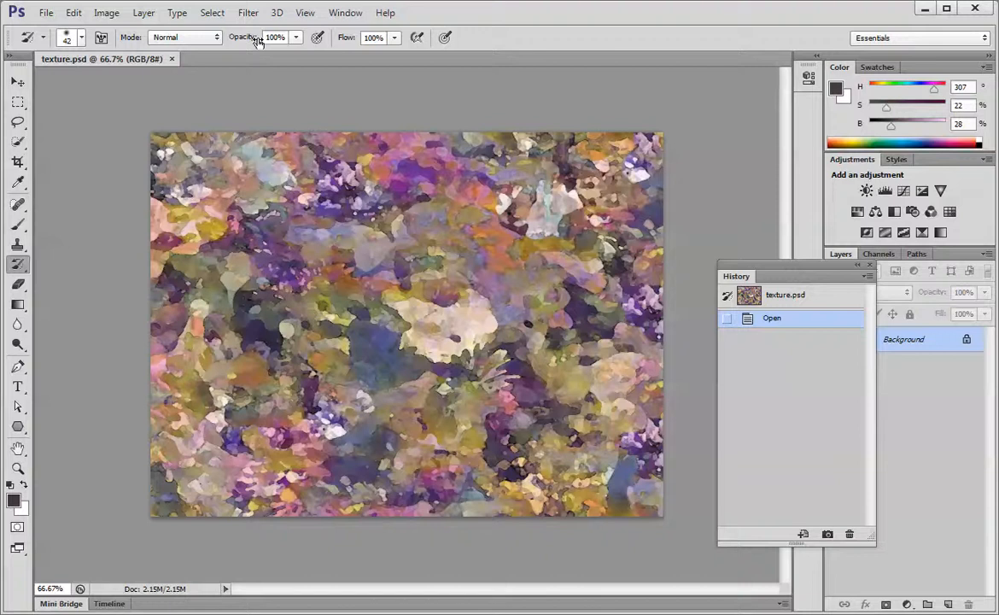
key("ctrl+v")
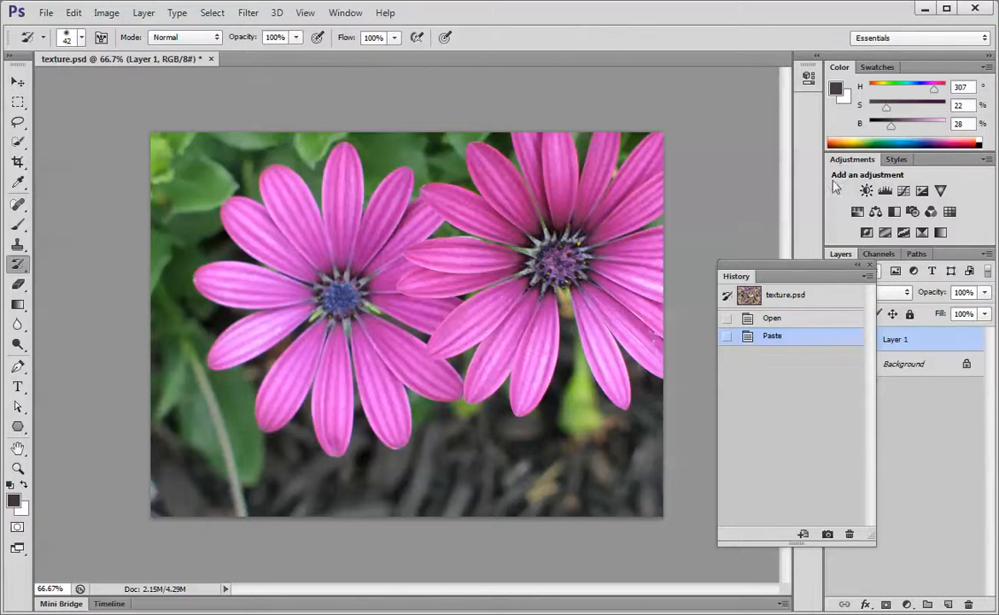
Move the History panel clear of the layer list and merge the pasted flower layer down into the Background
left_click_drag(811, 284, 771, 75)
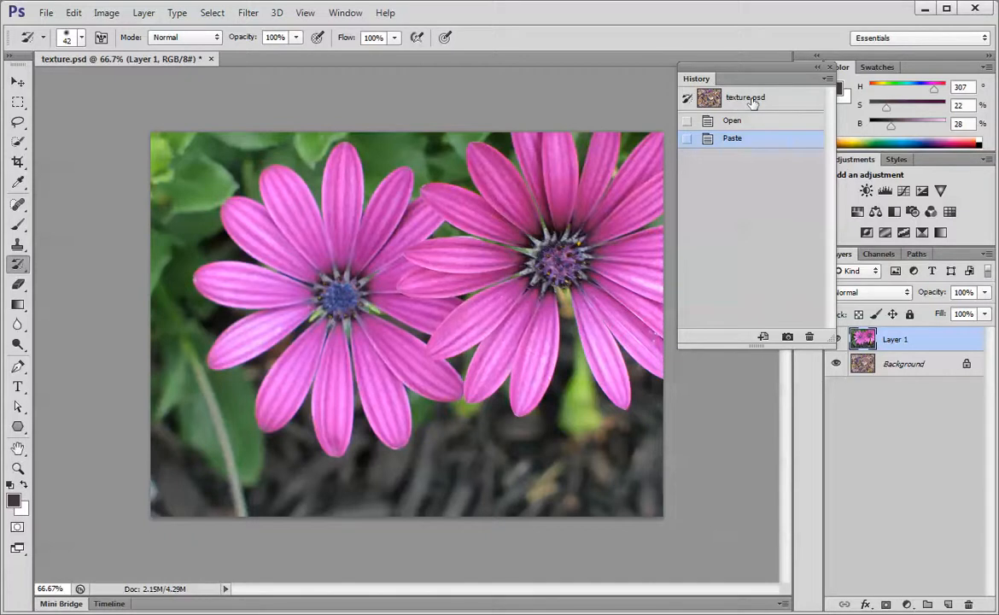
left_click(144, 14)
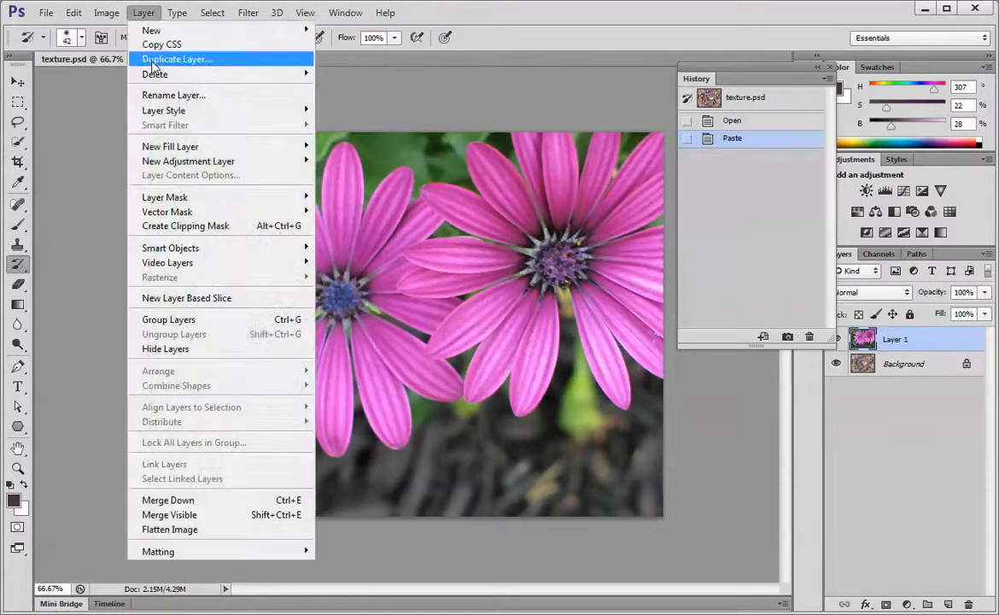
left_click(190, 508)
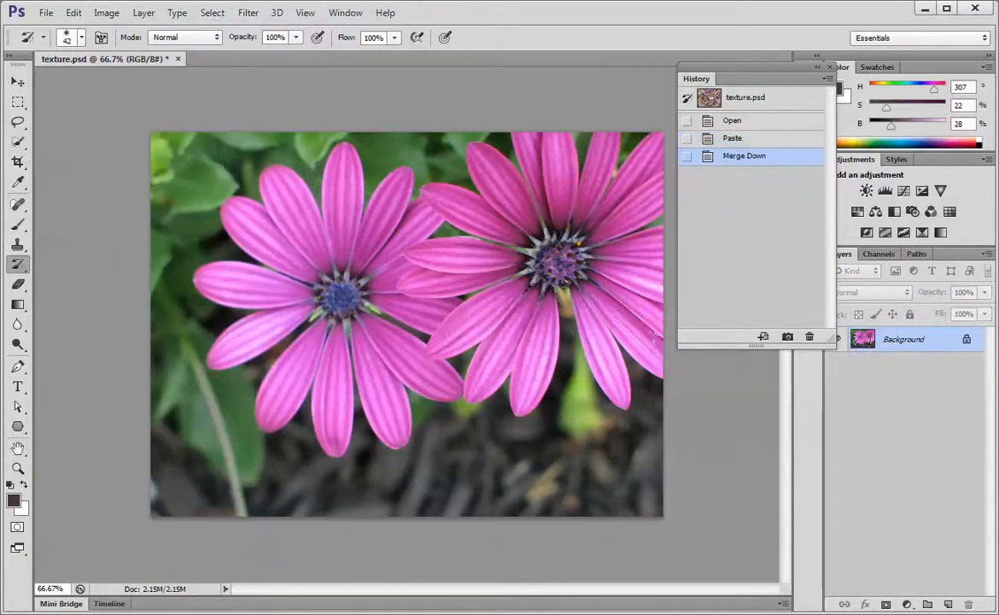
Create a history snapshot of the merged image and name it "flower"
left_click(787, 337)
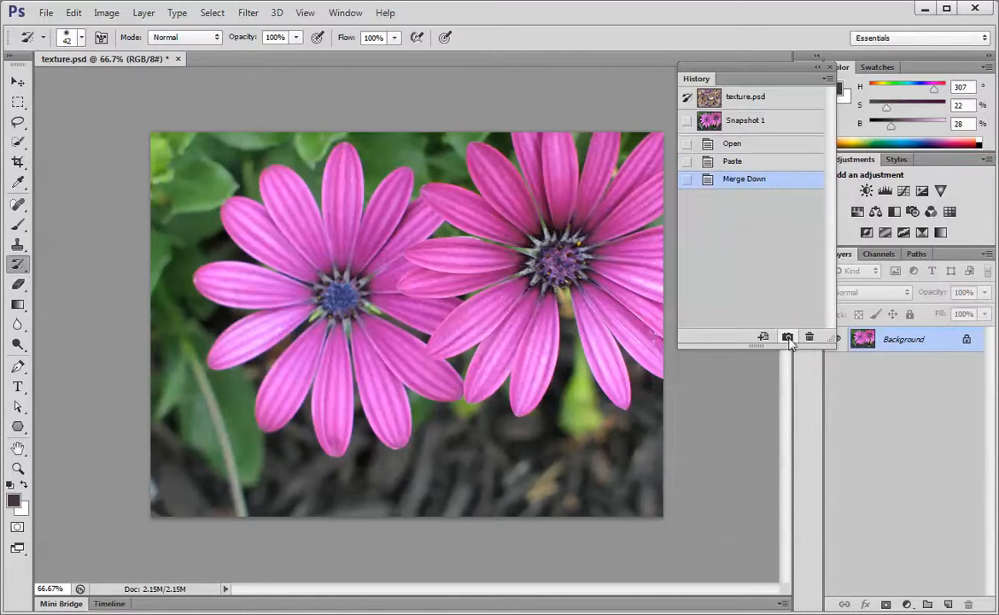
double_click(733, 121)
type("flower")
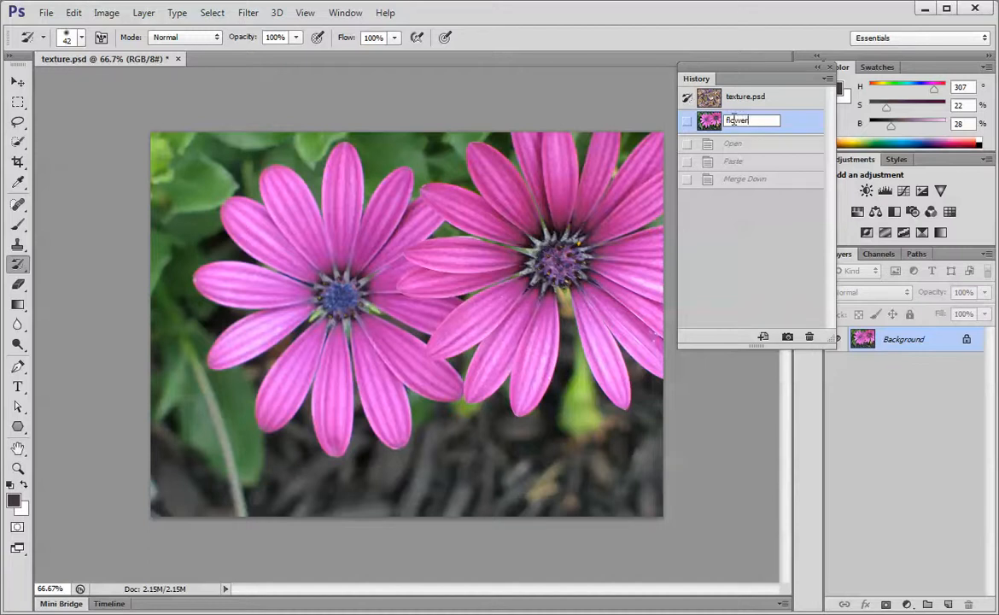
key("Return")
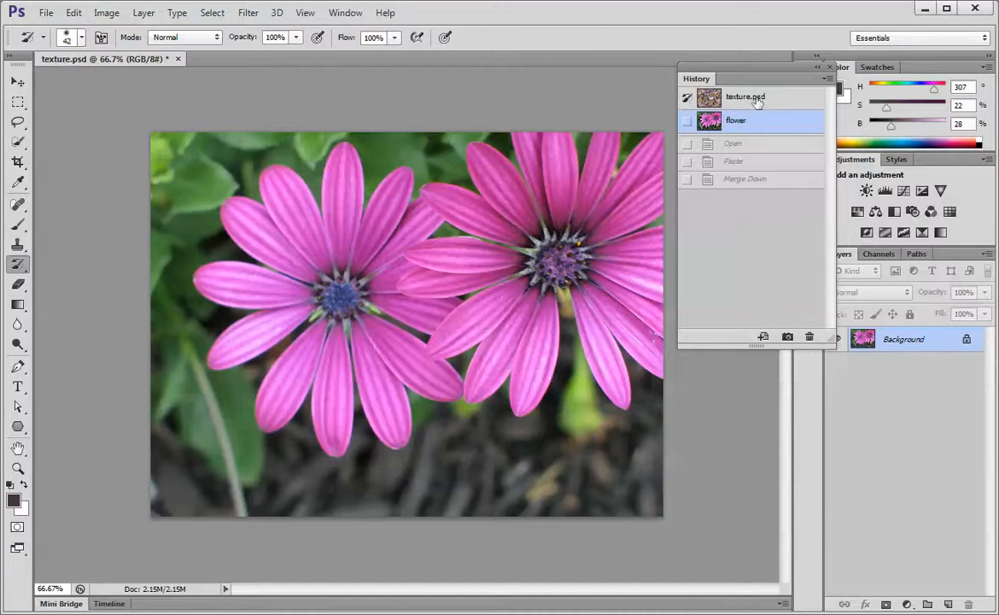
Select all petals and the centre of the left flower with the Quick Selection tool
left_click(19, 205)
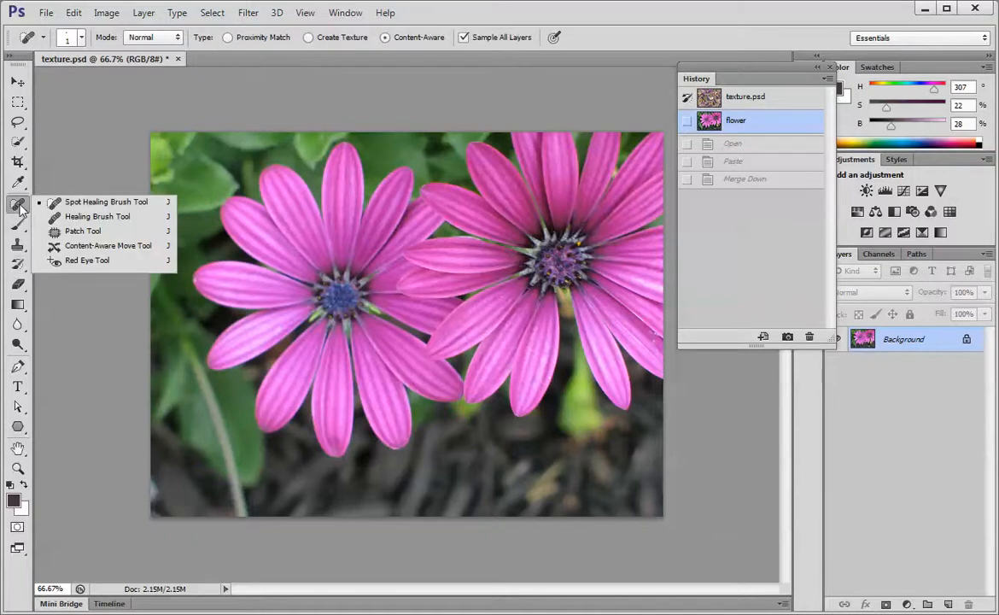
left_click(21, 142)
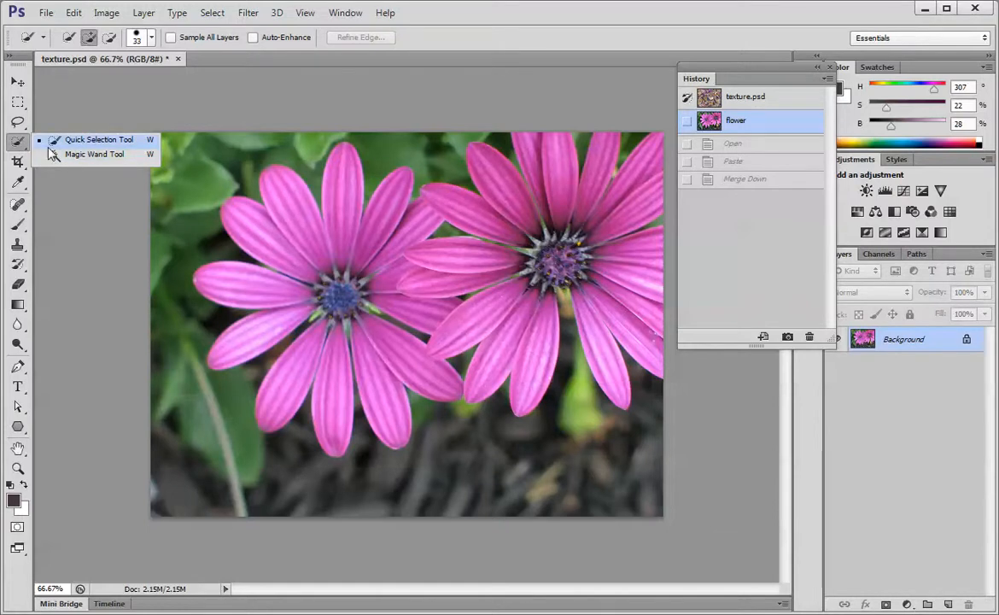
left_click(51, 146)
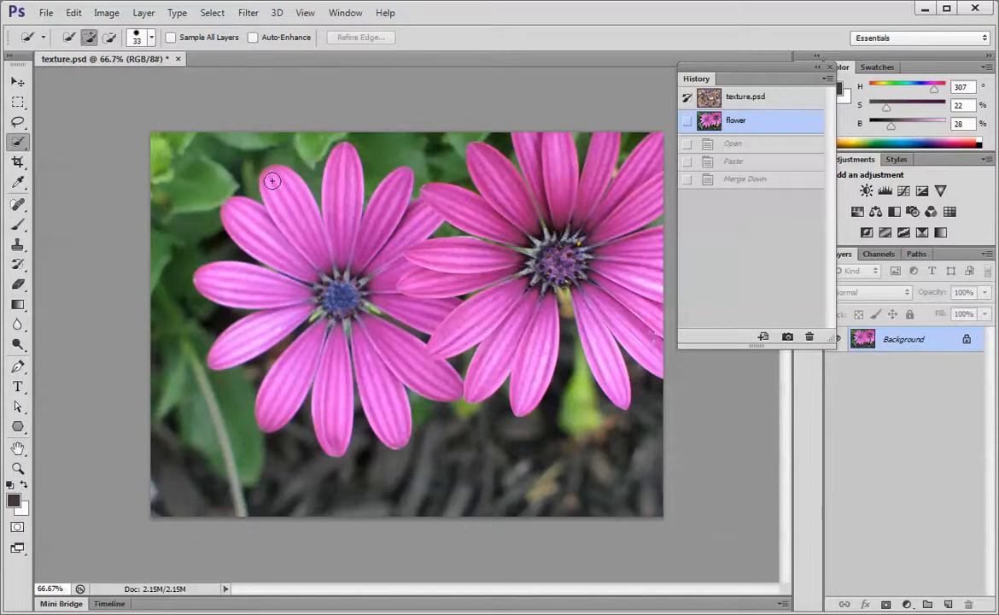
mouse_move(272, 180)
left_mouse_down()
mouse_move(282, 239)
mouse_move(224, 220)
mouse_move(297, 250)
left_mouse_up()
left_click_drag(296, 250, 295, 215)
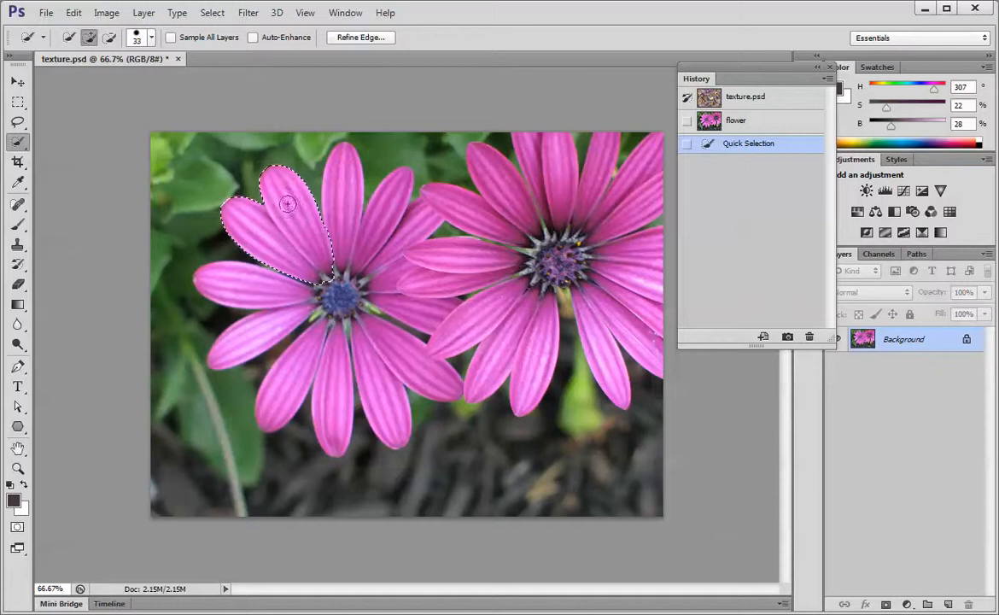
left_click(333, 162)
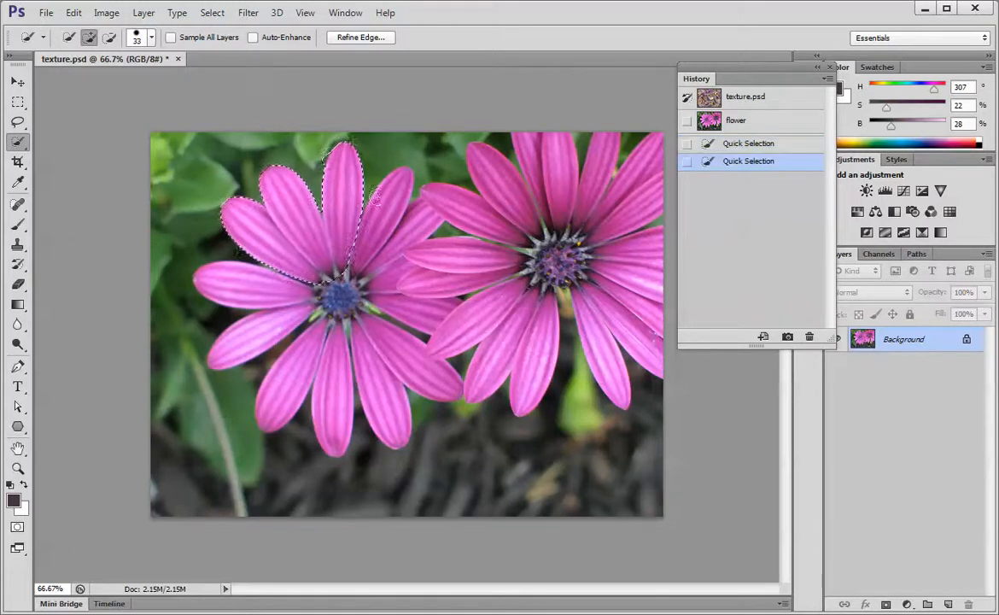
mouse_move(387, 189)
left_mouse_down()
mouse_move(371, 254)
mouse_move(412, 218)
mouse_move(410, 248)
mouse_move(340, 304)
left_mouse_up()
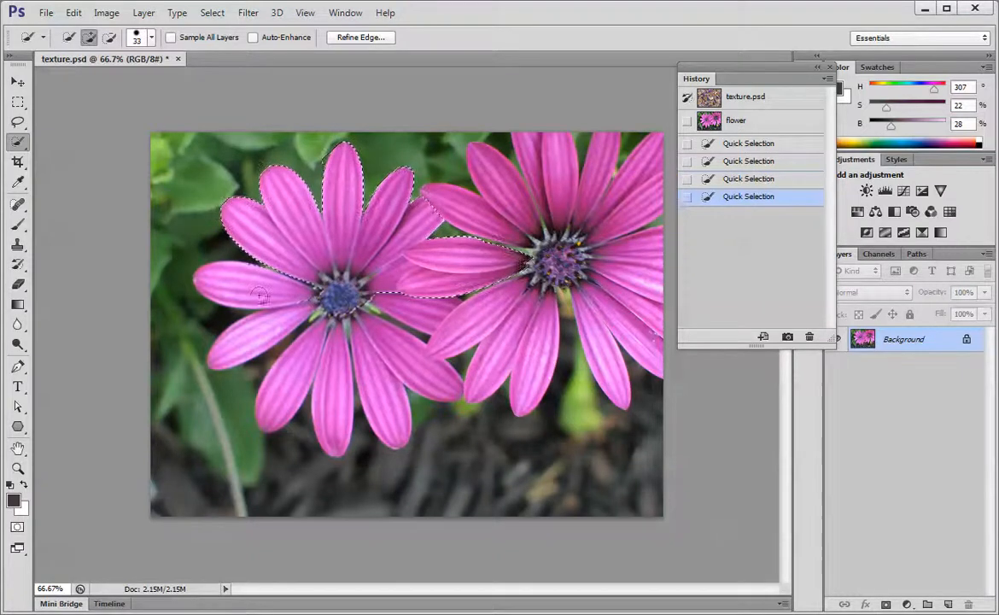
left_click_drag(242, 280, 257, 294)
mouse_move(233, 352)
left_mouse_down()
mouse_move(289, 371)
mouse_move(287, 380)
mouse_move(322, 383)
mouse_move(338, 404)
mouse_move(399, 399)
mouse_move(374, 404)
left_mouse_up()
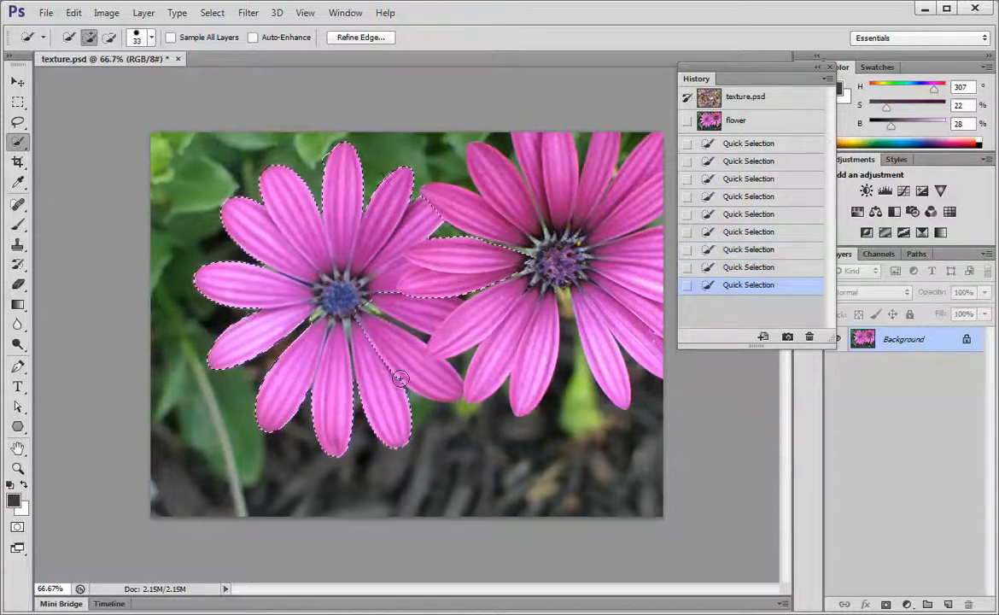
left_click_drag(413, 369, 430, 358)
left_click_drag(405, 307, 437, 315)
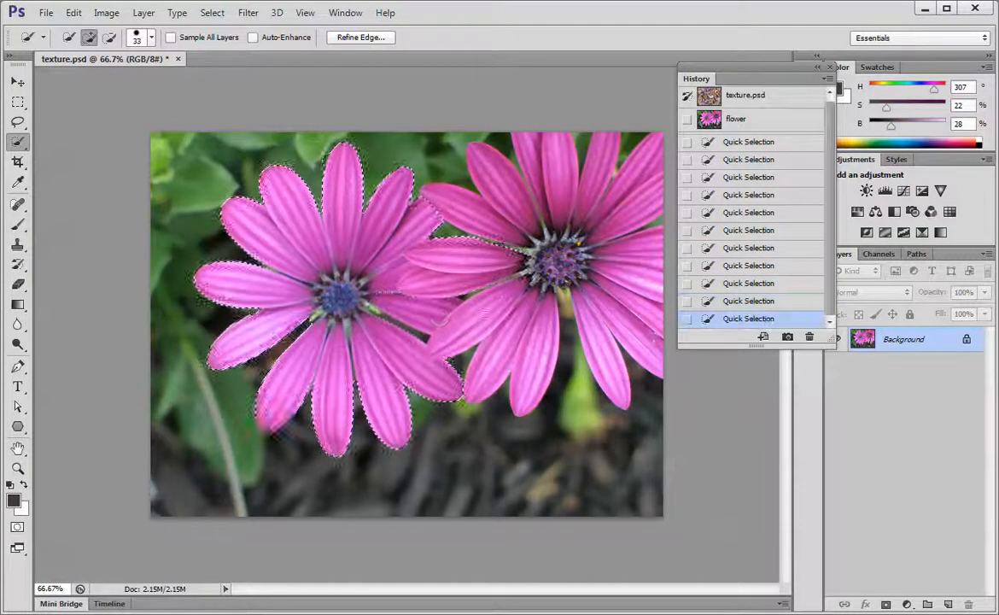
Add the petals and centre of the right flower to the quick selection
mouse_move(504, 332)
left_mouse_down()
mouse_move(504, 273)
mouse_move(616, 276)
left_mouse_up()
left_click(617, 275)
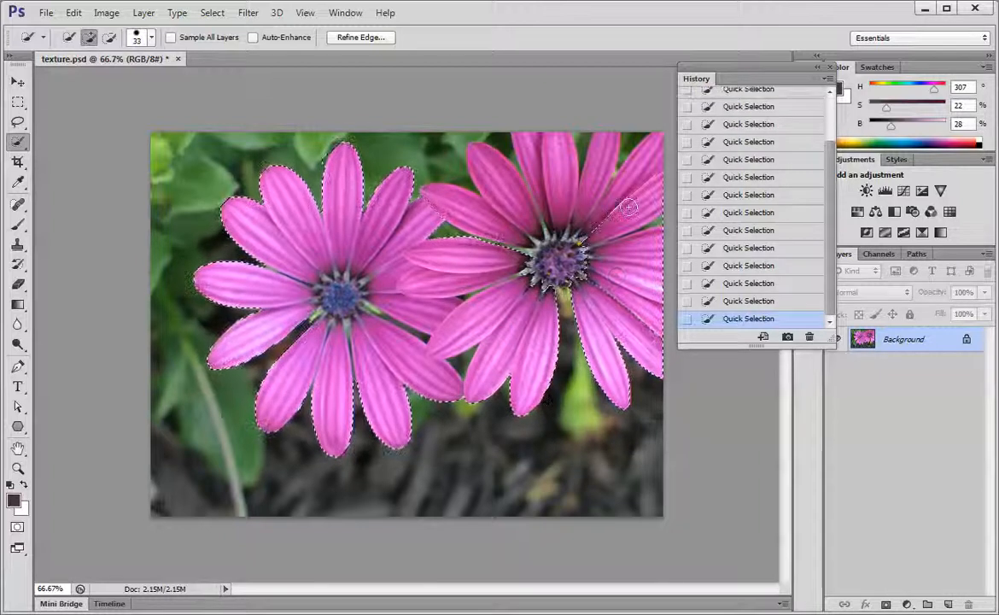
left_click(626, 205)
mouse_move(630, 185)
left_mouse_down()
mouse_move(640, 168)
mouse_move(559, 140)
mouse_move(531, 162)
left_mouse_up()
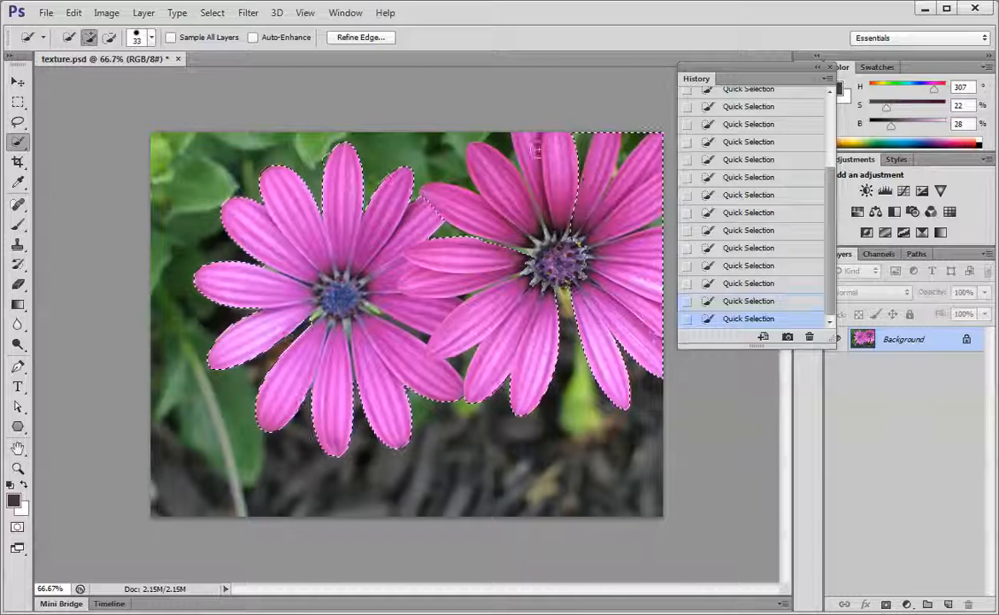
left_click(500, 176)
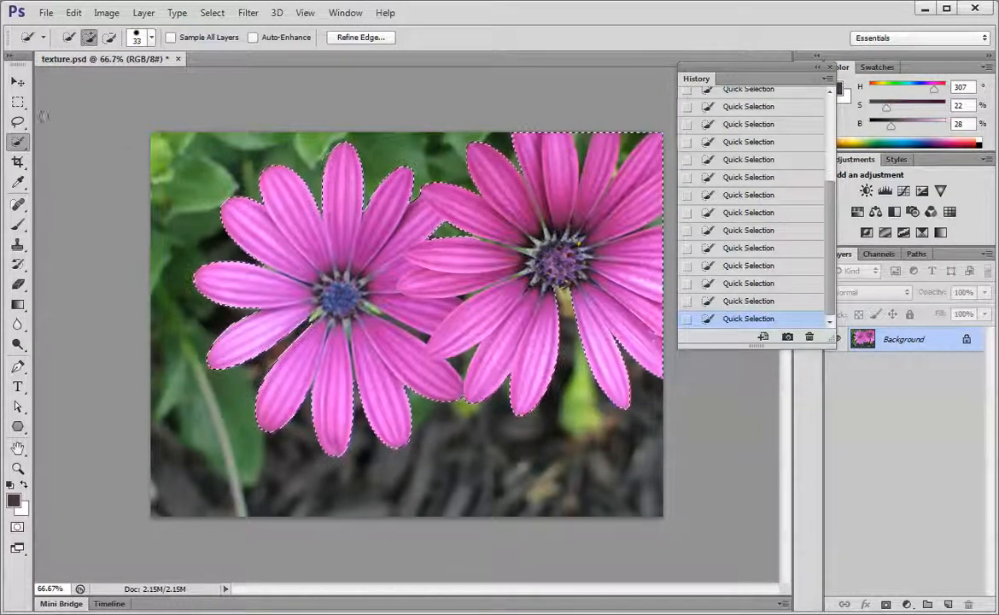
Subtract the background gaps between the petals of both flowers from the selection using the Magic Wand at tolerance 56
left_click(23, 146)
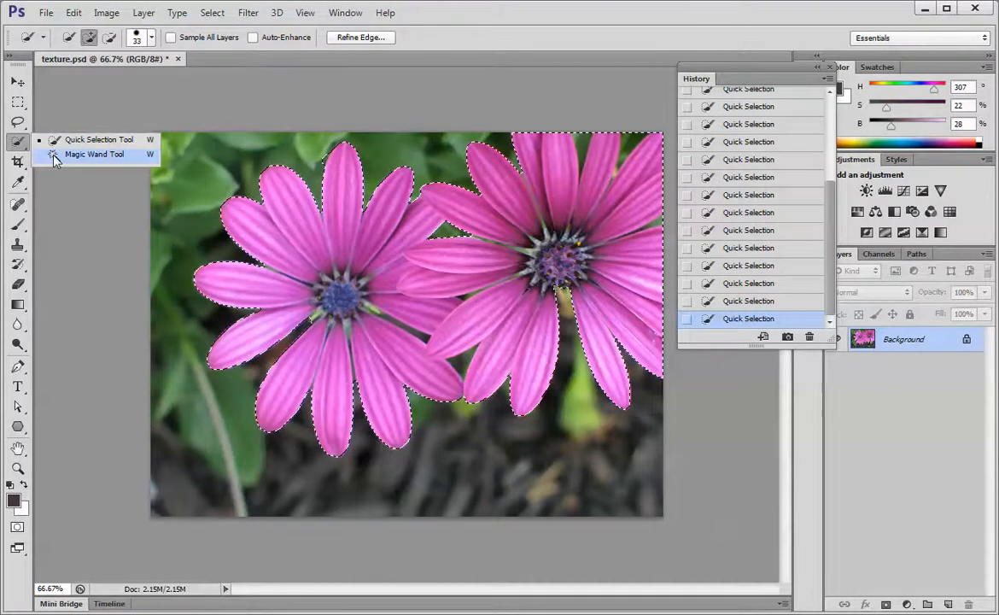
left_click(53, 156)
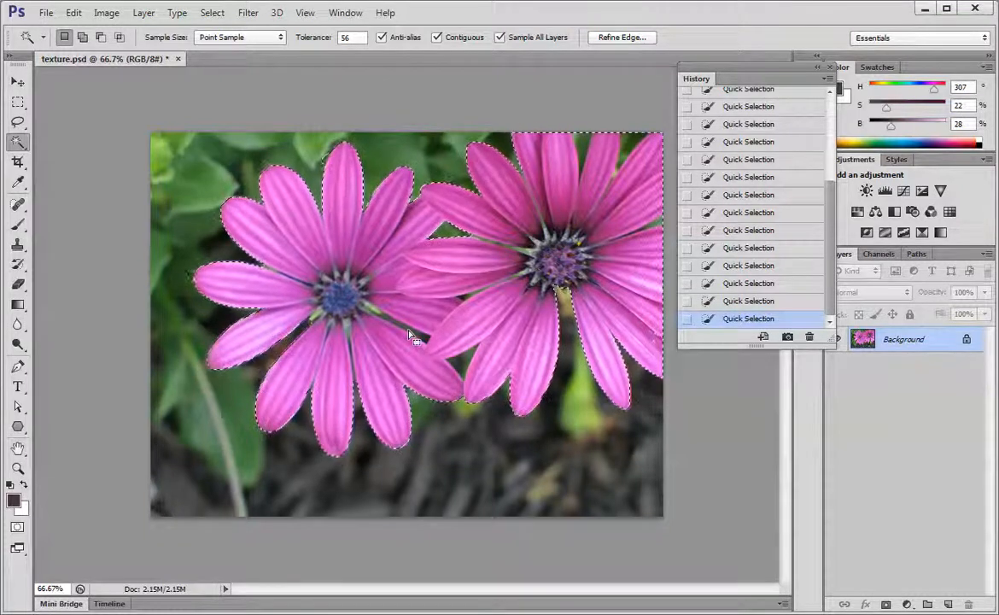
key("alt")
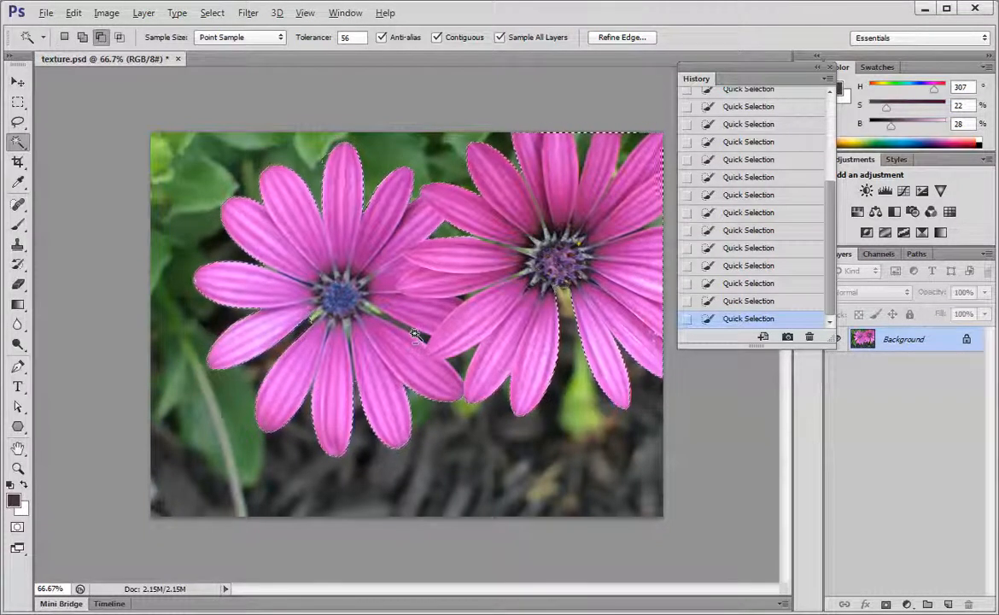
left_click(418, 337, "alt")
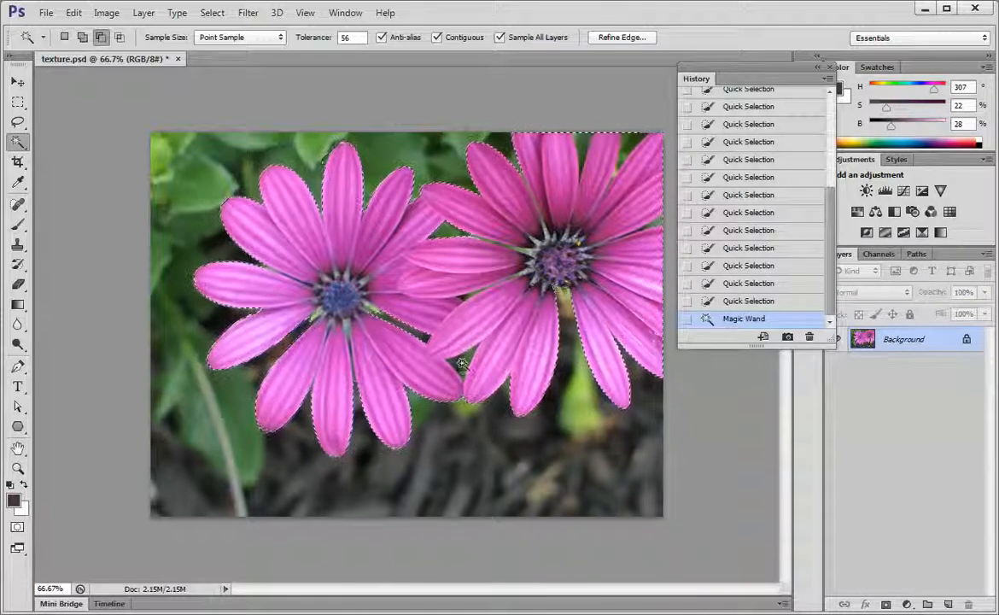
left_click(556, 389, "alt")
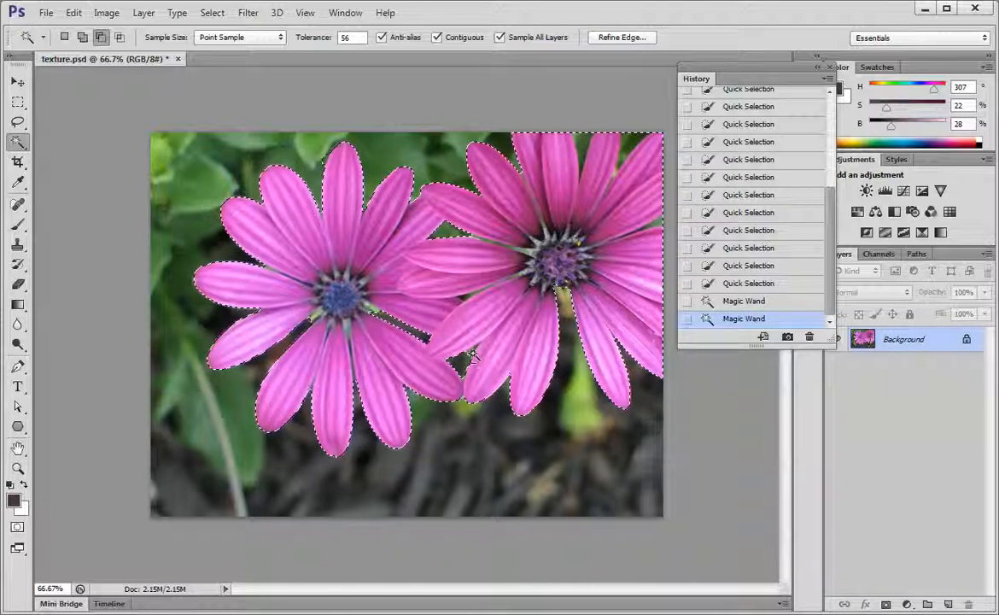
left_click(468, 353)
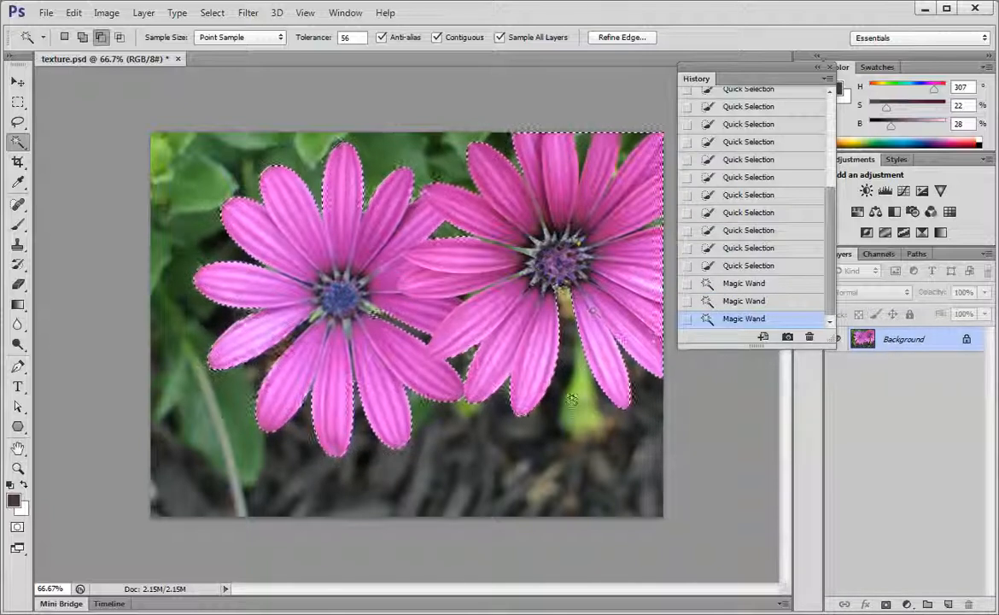
left_click(619, 166)
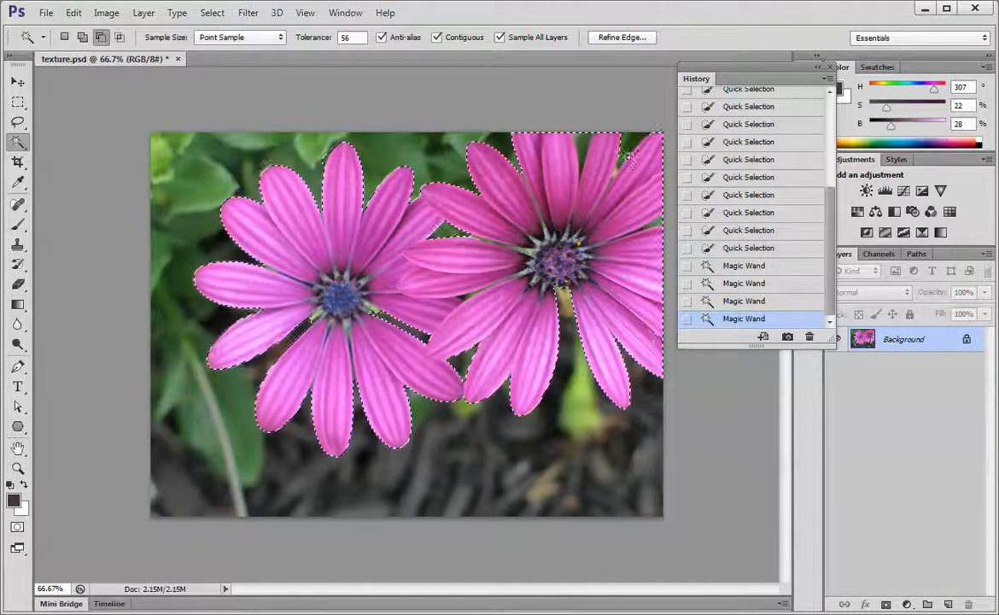
left_click(621, 165)
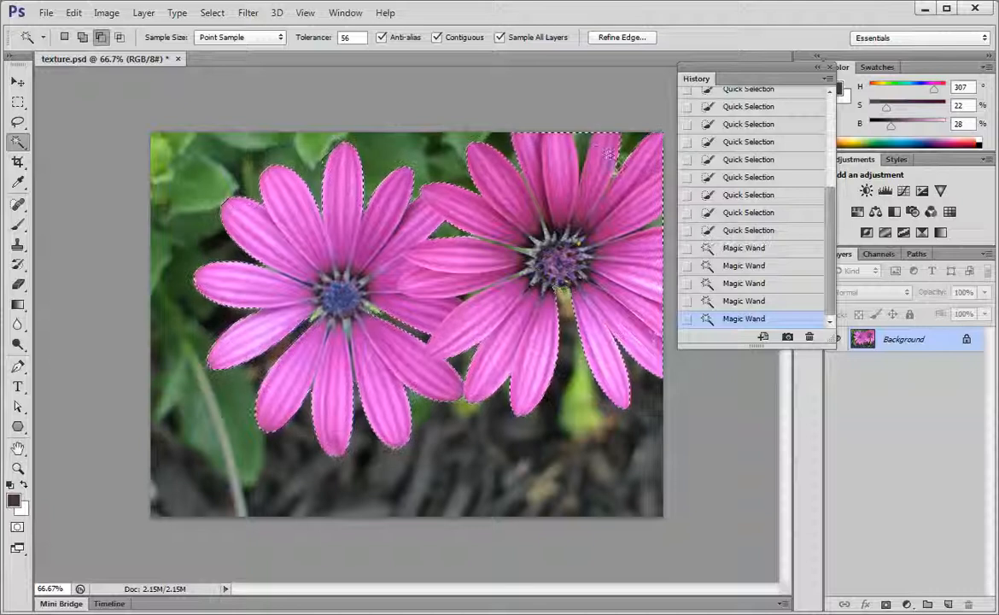
left_click(583, 146)
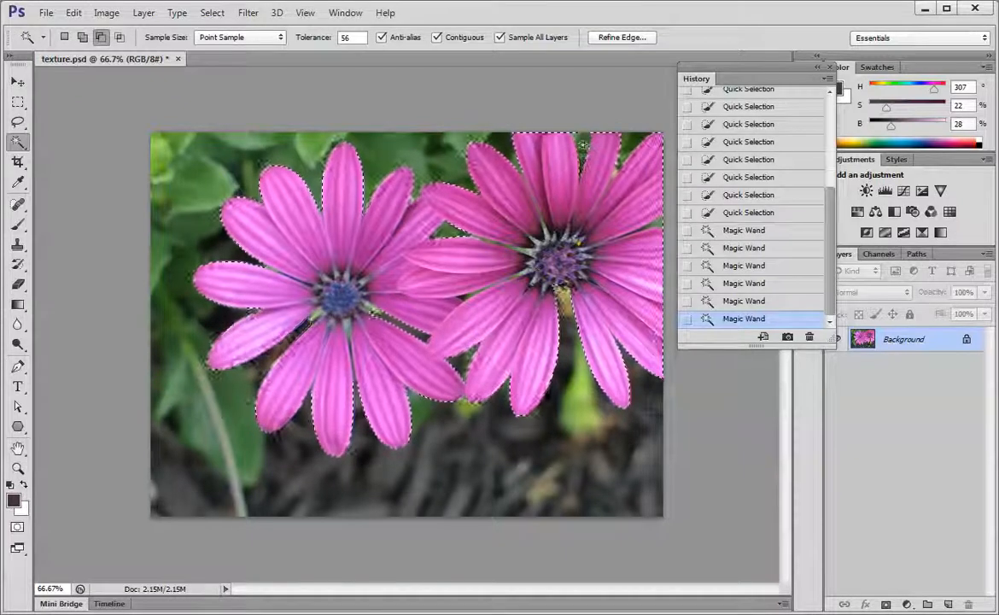
Subtract the background gap at the image's right edge from the selection and show the selection as a Quick Mask channel
left_click(657, 224)
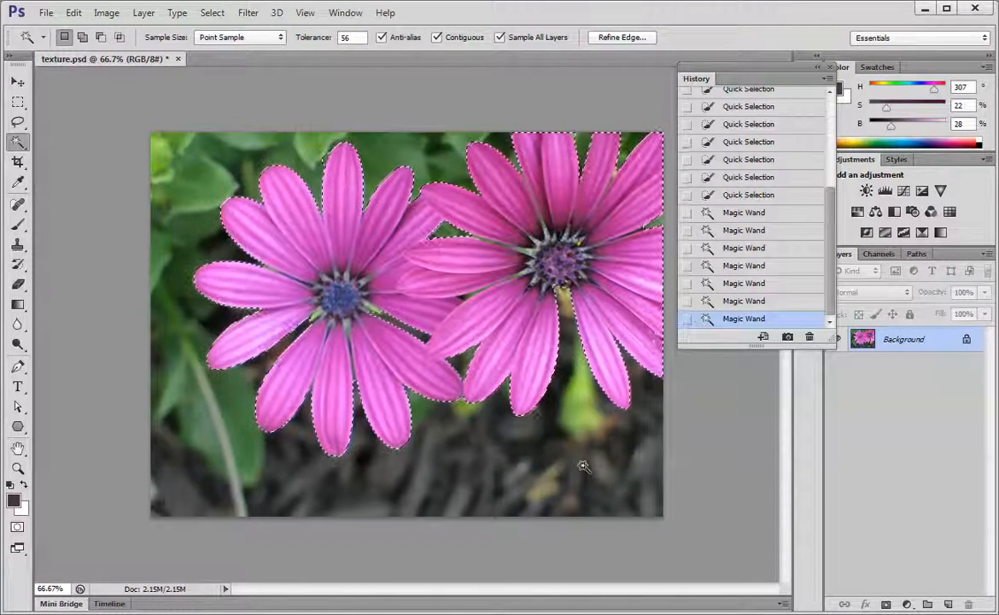
key("q")
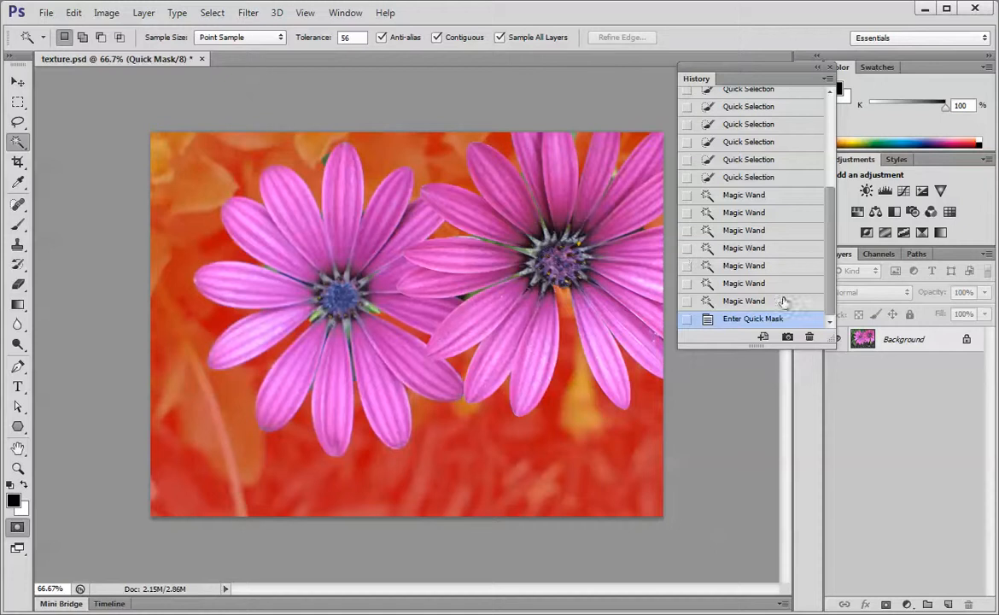
left_click(880, 255)
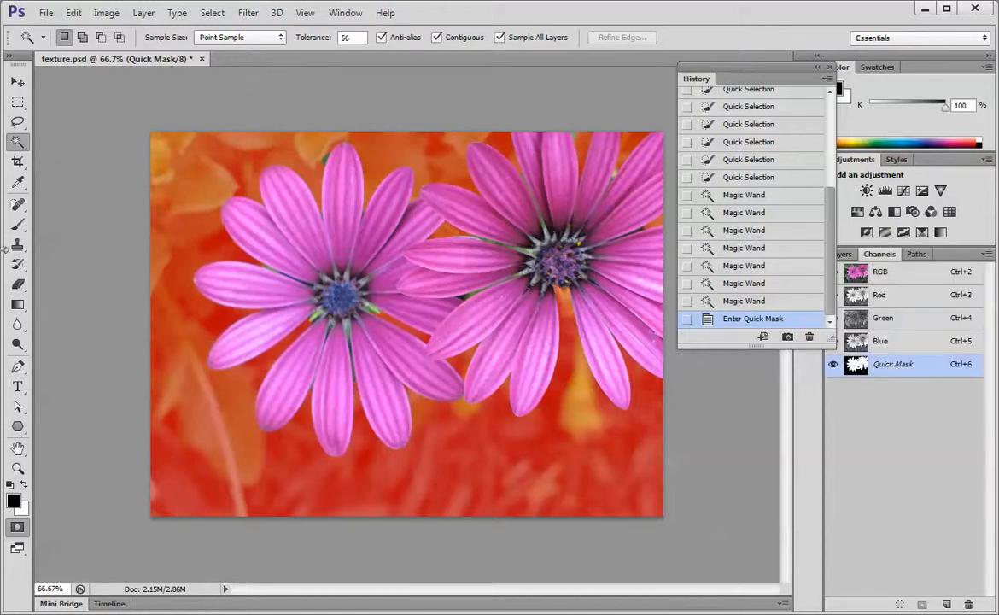
Mask the narrow gap on the left side of the left flower's bottom middle petal with a 4 px black brush
left_click(18, 224)
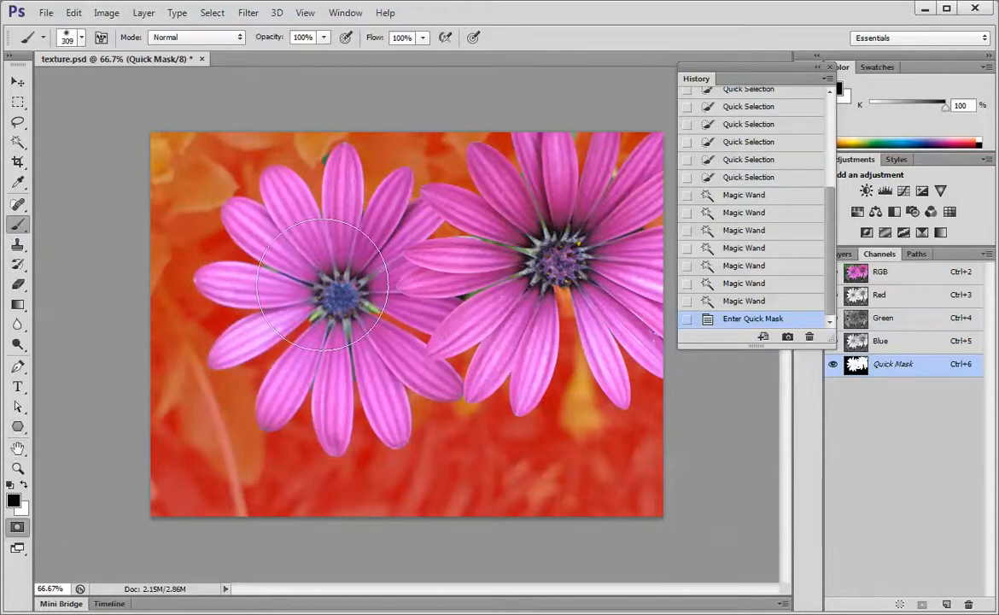
right_click(323, 284)
key("Escape")
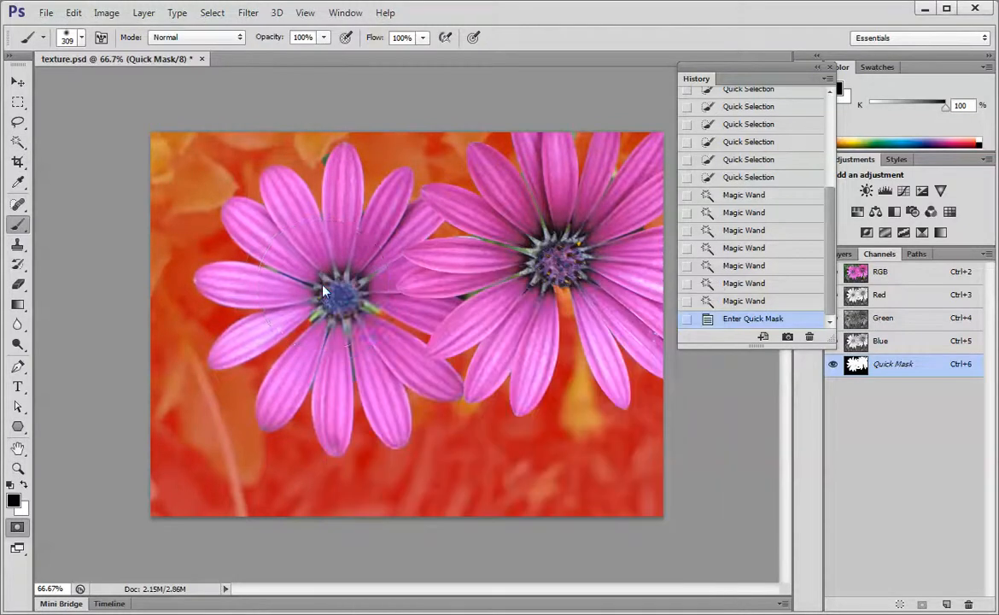
mouse_move(323, 285)
left_mouse_down()
mouse_move(263, 312)
mouse_move(247, 175)
mouse_move(265, 341)
mouse_move(261, 379)
mouse_move(227, 387)
mouse_move(236, 380)
left_mouse_up()
left_click_drag(296, 296, 393, 386)
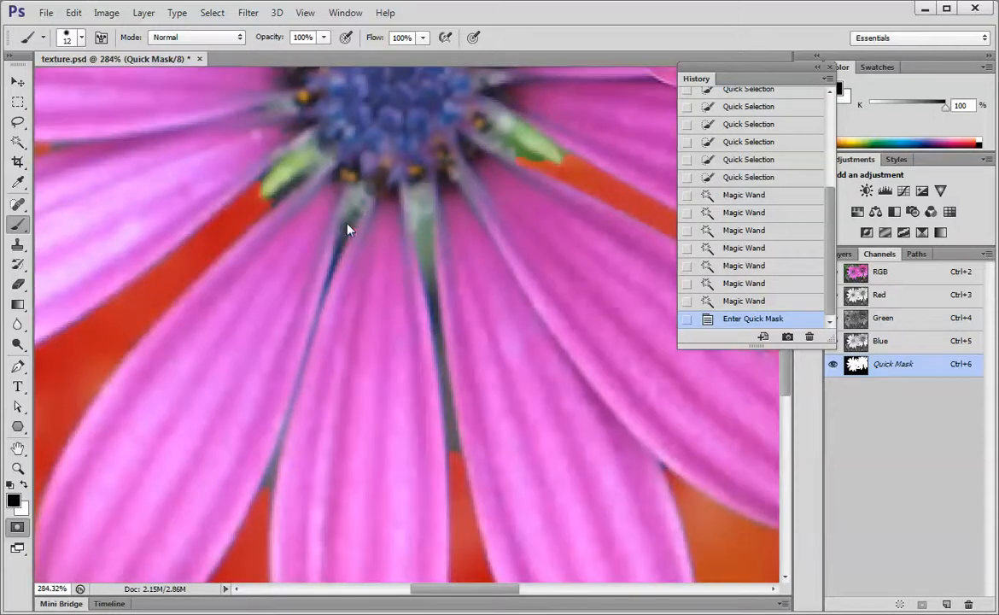
mouse_move(345, 223)
left_mouse_down()
mouse_move(361, 199)
mouse_move(343, 233)
mouse_move(364, 197)
mouse_move(344, 214)
mouse_move(335, 278)
left_mouse_up()
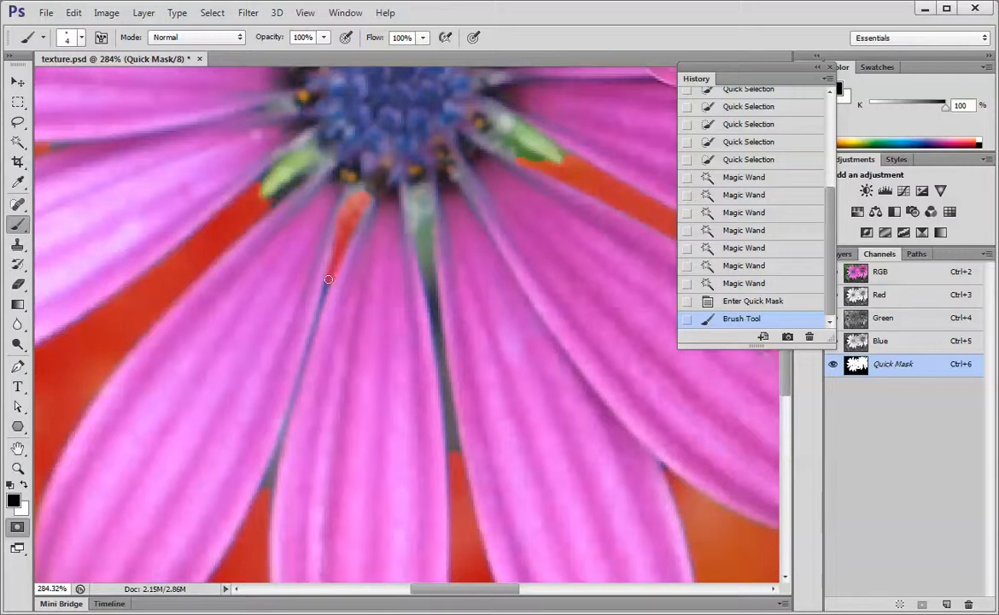
left_click(328, 279)
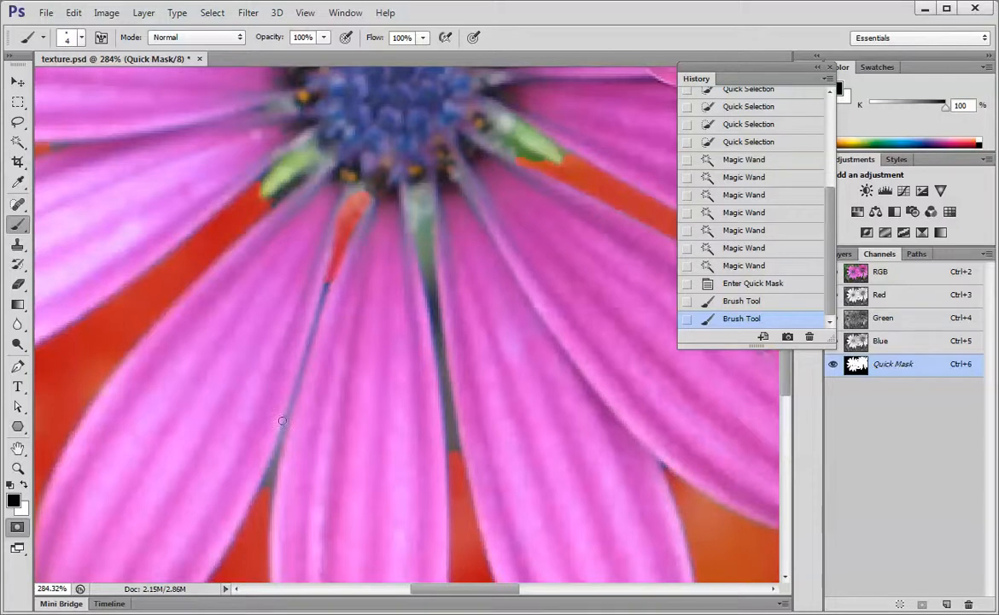
left_click(328, 278)
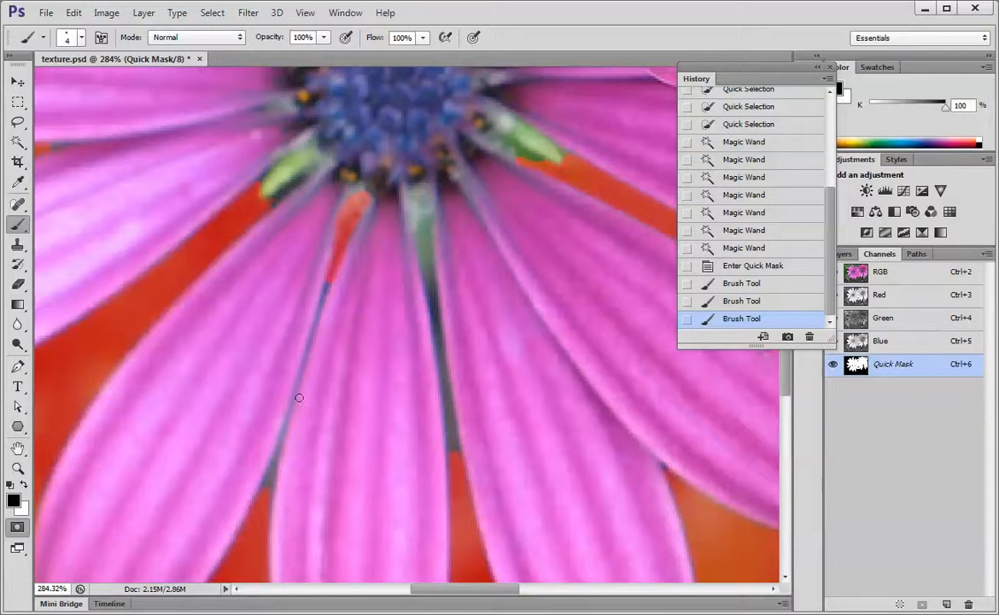
left_click(283, 429)
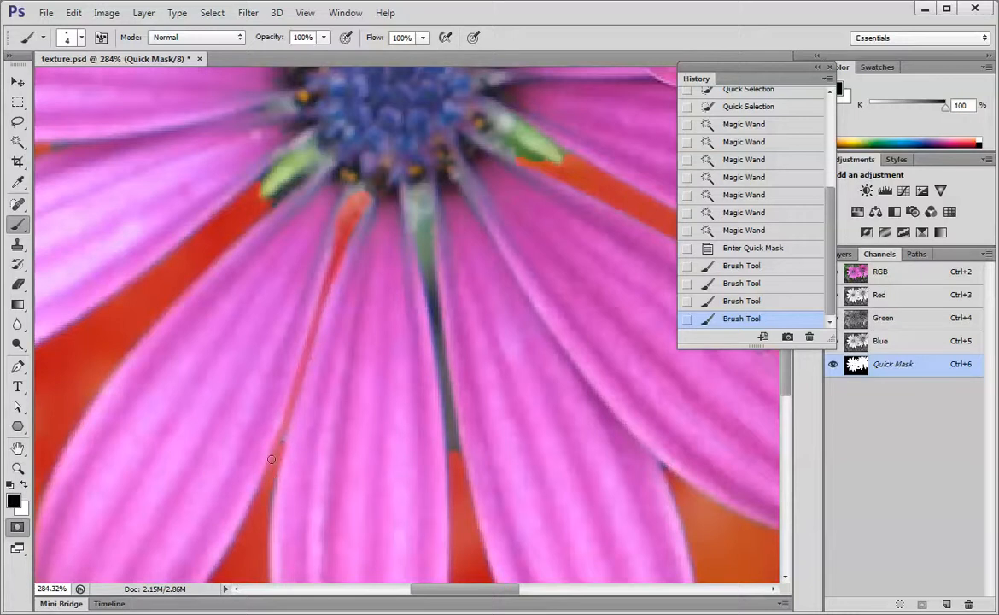
left_click_drag(274, 477, 277, 410)
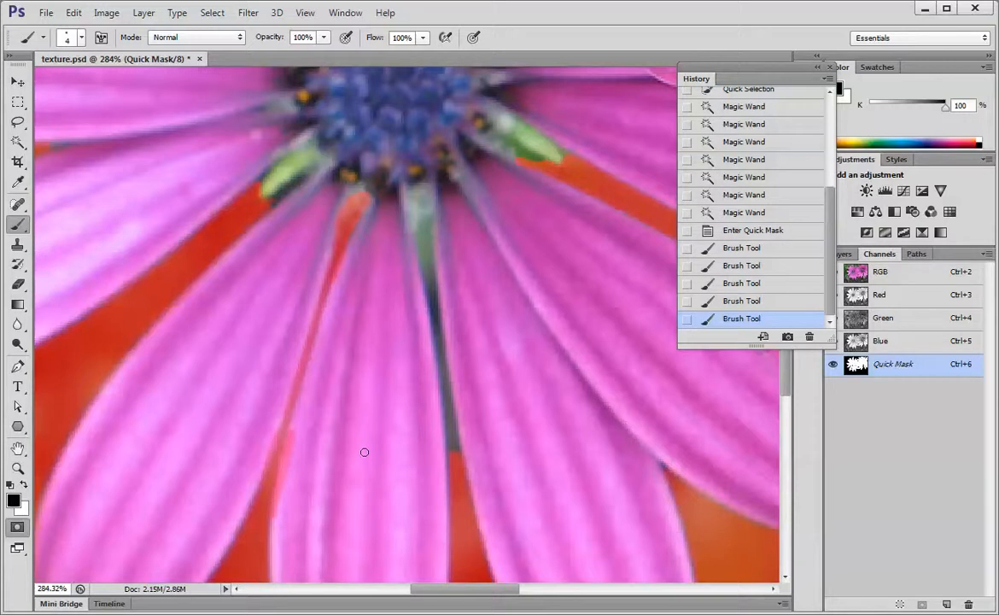
Restore the overpainted left edge of the bottom middle petal in the Quick Mask with a 16 px white brush
key("x")
left_click_drag(446, 443, 456, 444)
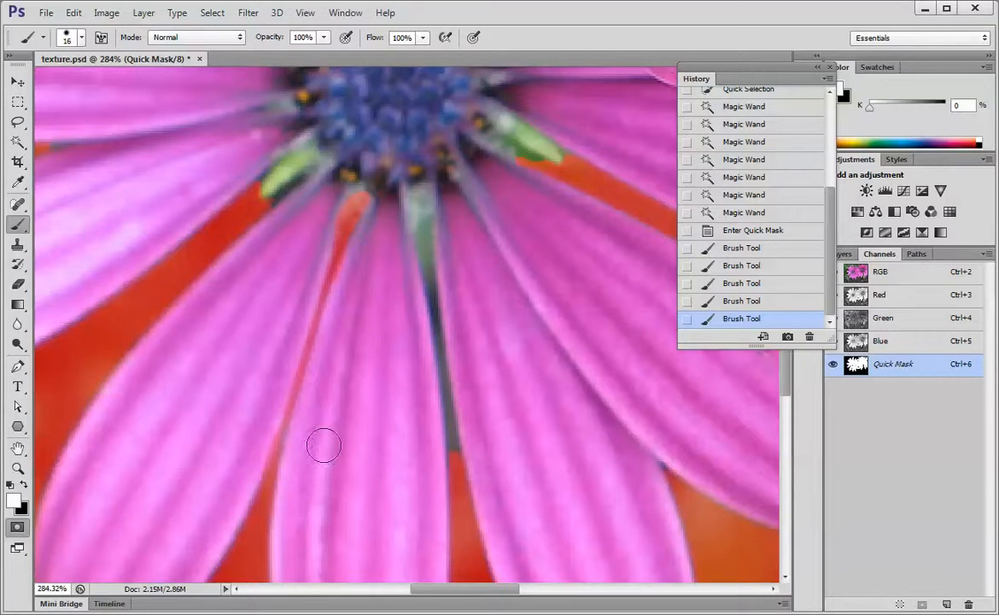
left_click_drag(323, 445, 296, 406)
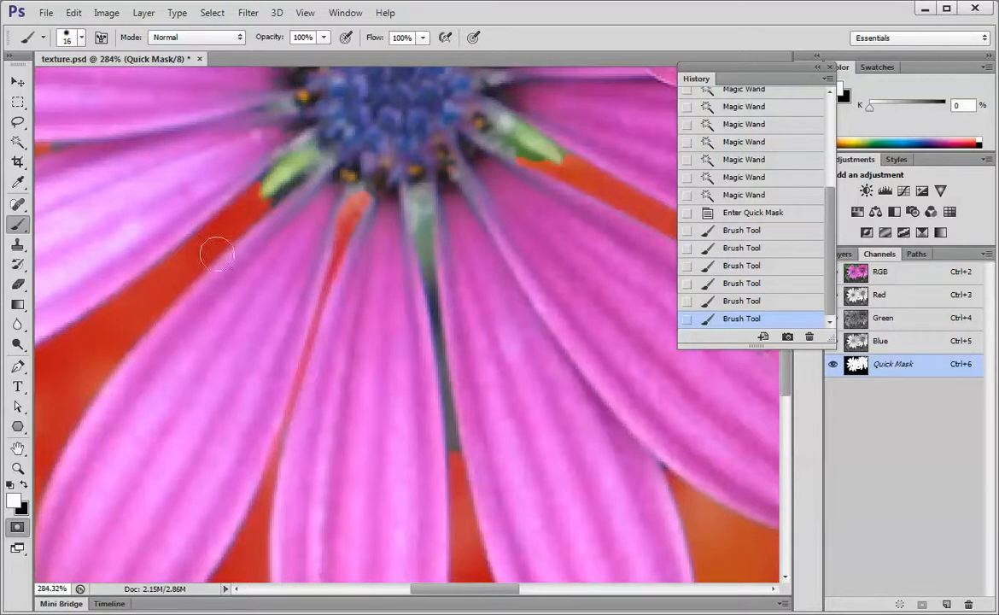
Mask the gap on the right side of the left flower's bottom middle petal using black and a 4 px brush
left_click(24, 482)
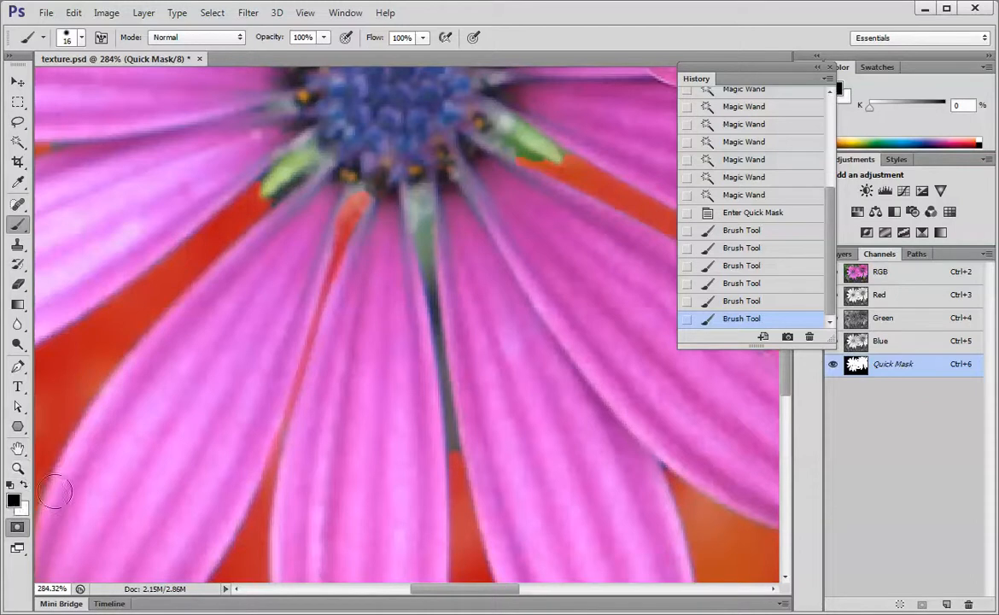
right_click(431, 228, "alt")
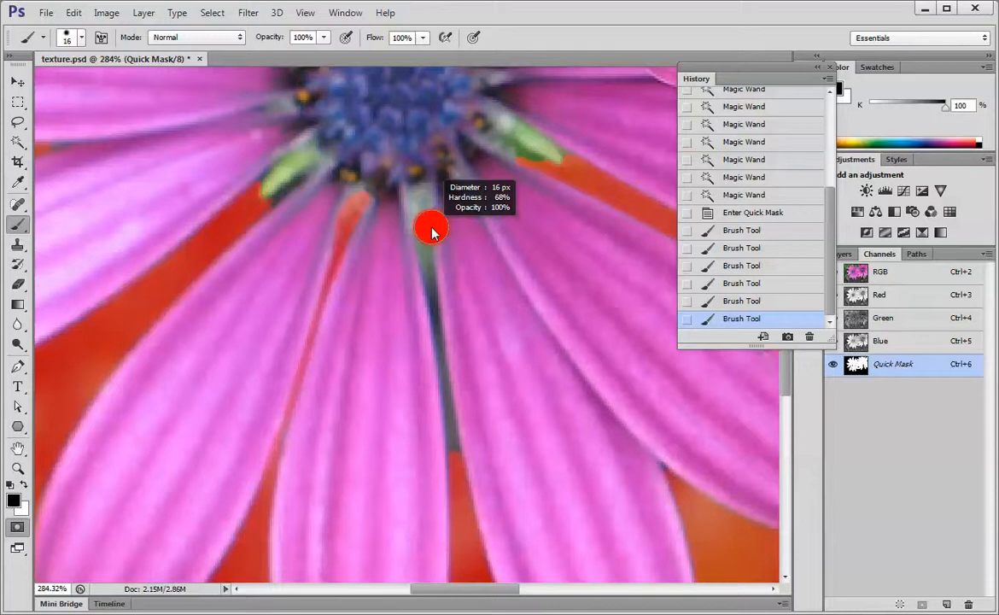
left_click_drag(431, 230, 407, 253)
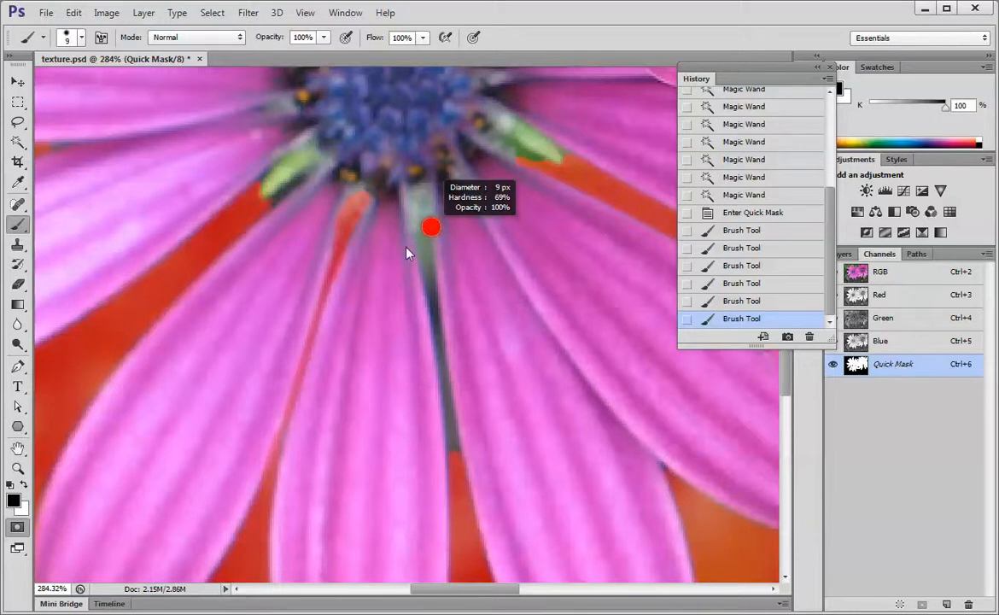
mouse_move(419, 199)
left_mouse_down()
mouse_move(412, 190)
mouse_move(421, 228)
mouse_move(414, 205)
mouse_move(428, 215)
mouse_move(427, 205)
mouse_move(423, 266)
mouse_move(418, 259)
left_mouse_up()
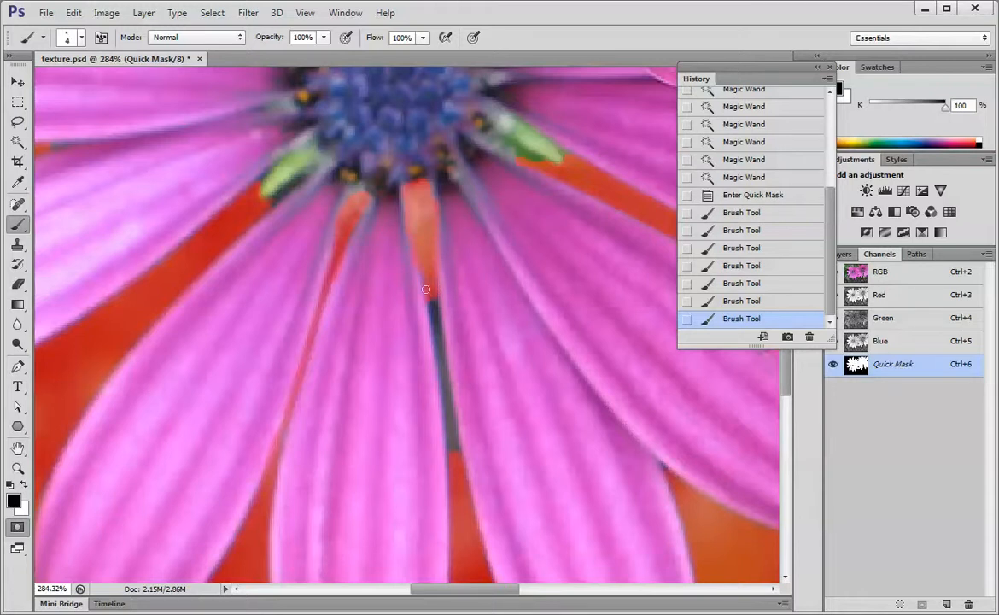
mouse_move(425, 289)
left_mouse_down()
mouse_move(432, 319)
mouse_move(435, 290)
left_mouse_up()
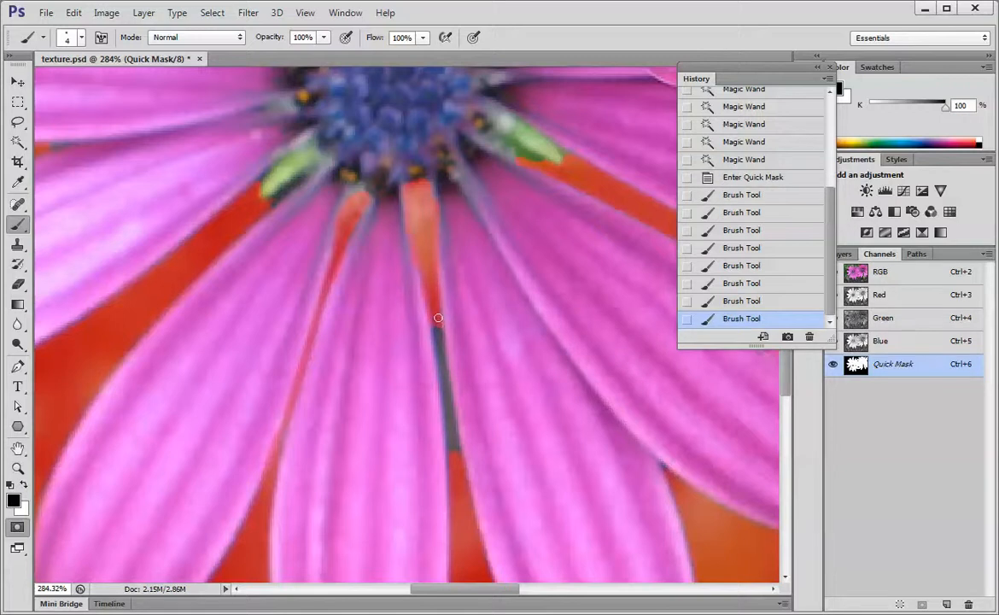
left_click_drag(437, 320, 438, 325)
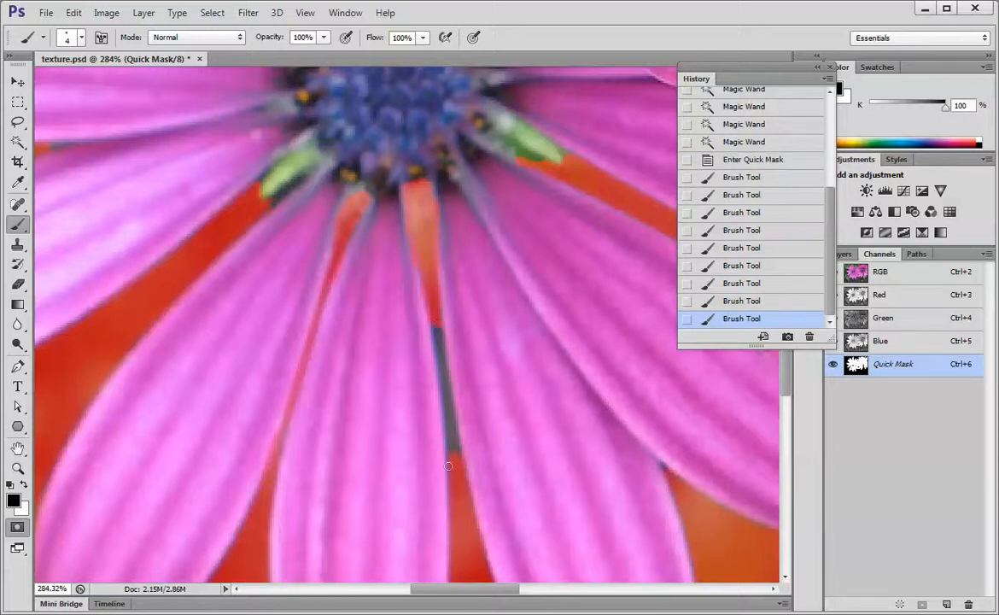
left_click_drag(454, 460, 453, 442)
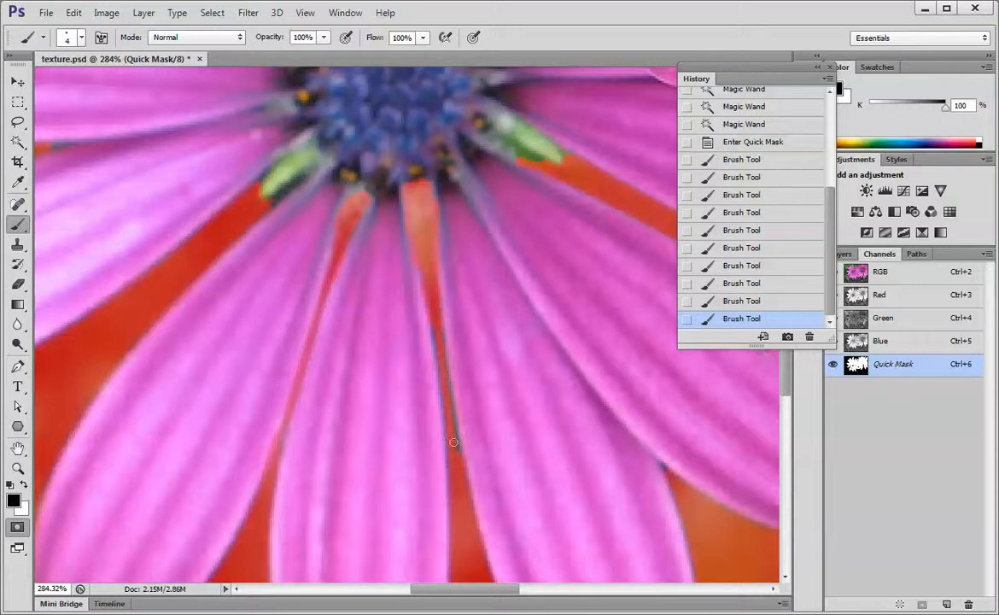
left_click(436, 326)
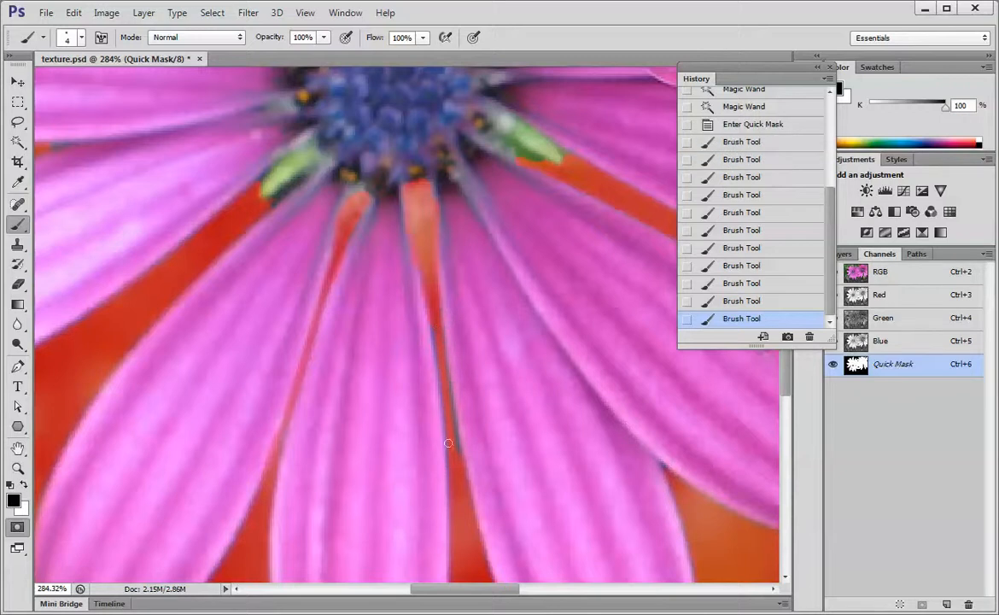
left_click(437, 330)
left_click(438, 331)
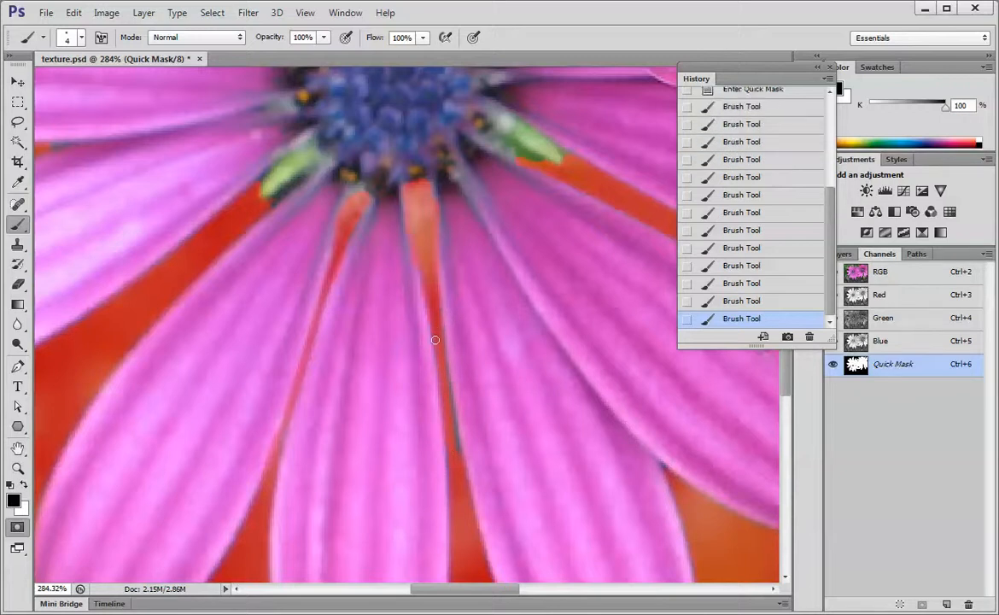
left_click(438, 333)
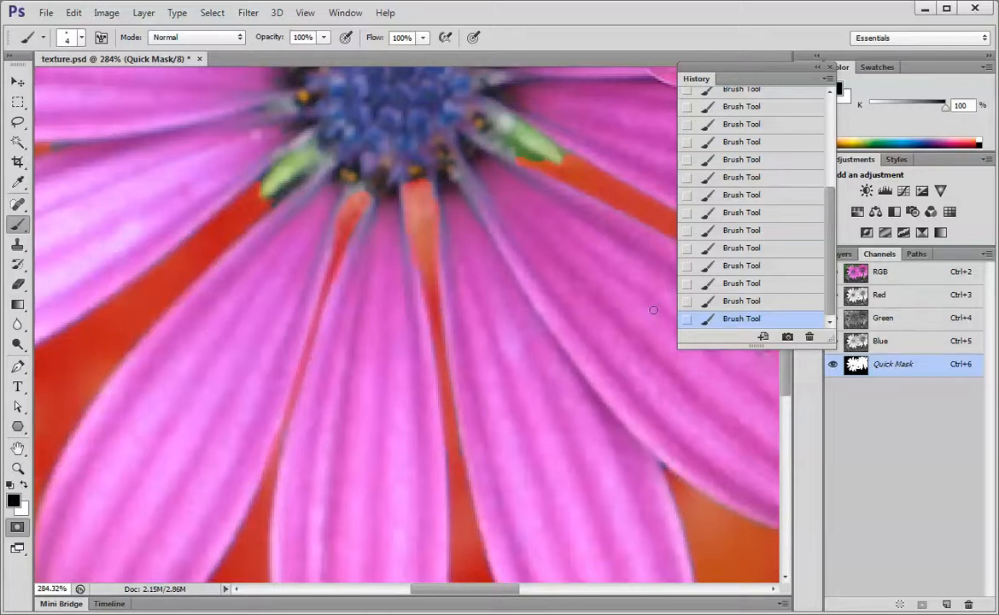
Convert the Quick Mask back into a selection and view both flowers at 66.67% zoom
key("q")
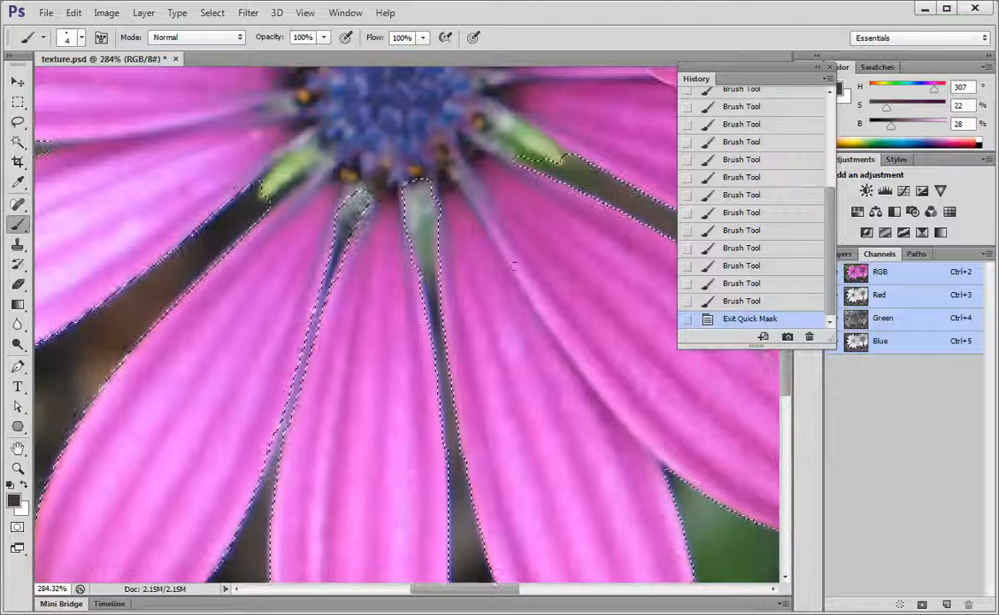
left_click(487, 271, "alt")
left_click(488, 270, "alt")
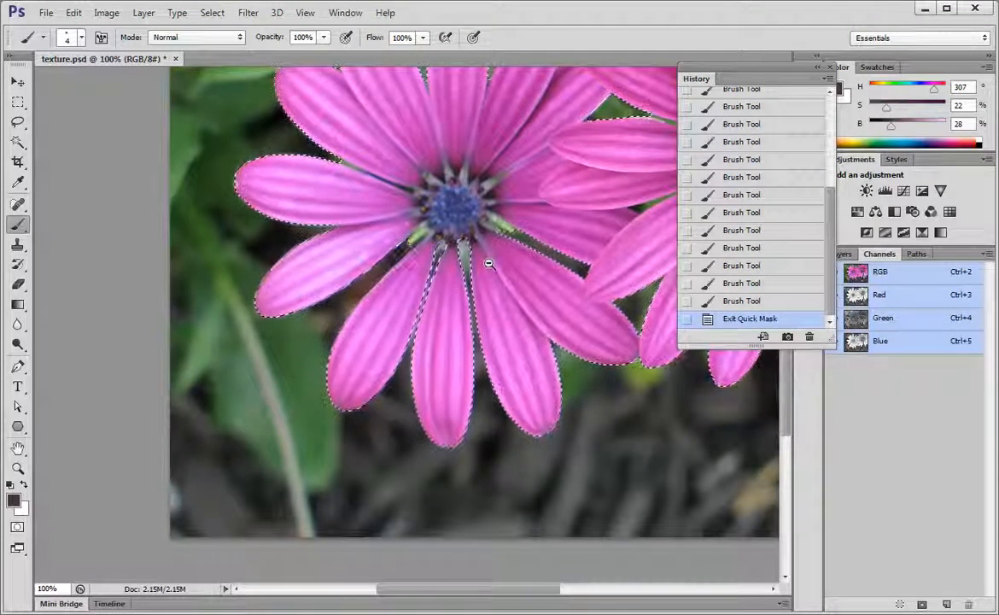
left_click_drag(510, 260, 359, 326)
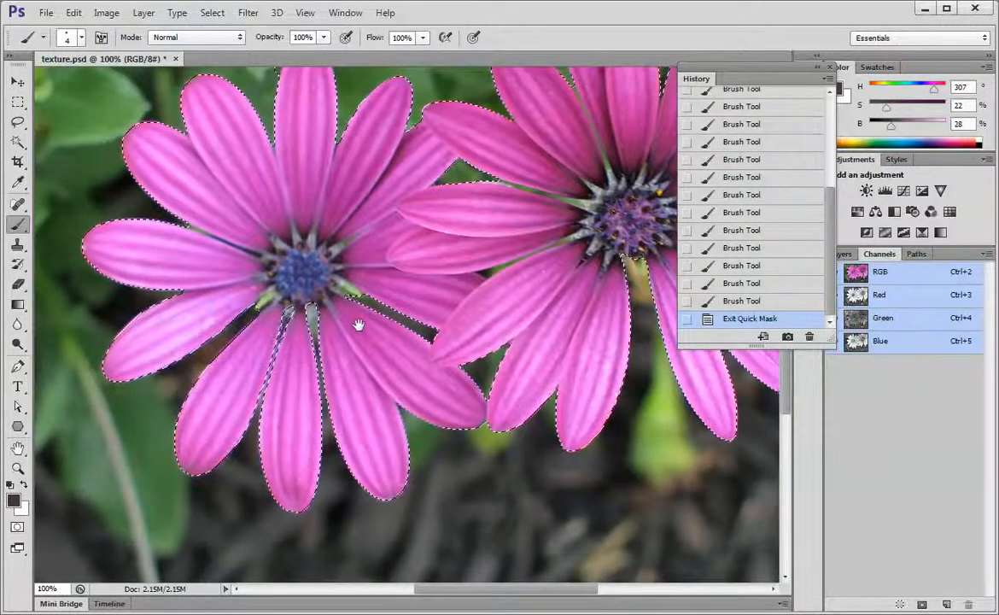
key("ctrl+minus")
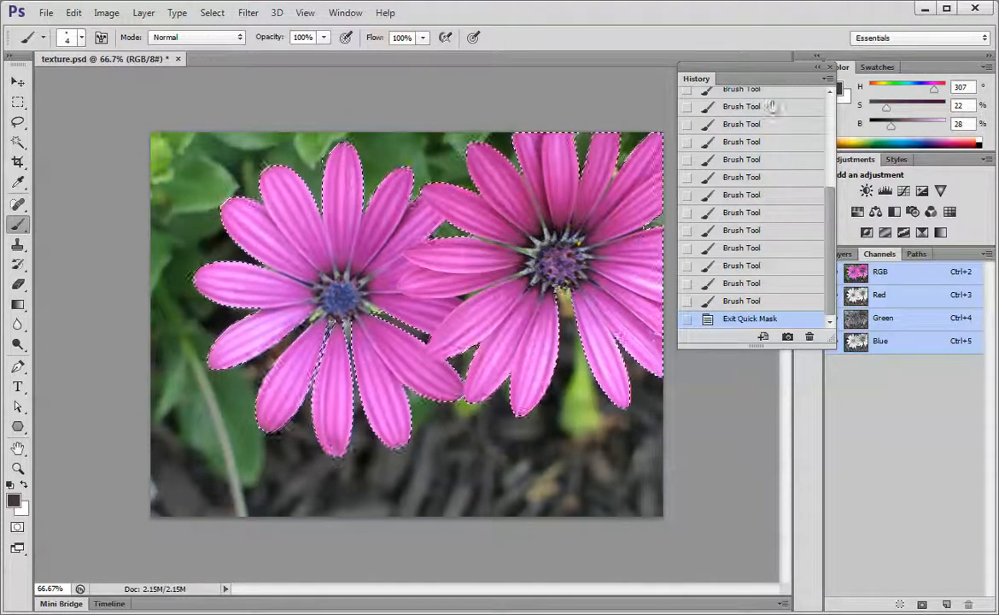
Fill the selected flowers with History content from the texture.psd snapshot, in Normal mode at 100% opacity
scroll(762, 232, "up", 3)
scroll(819, 188, "up", 3)
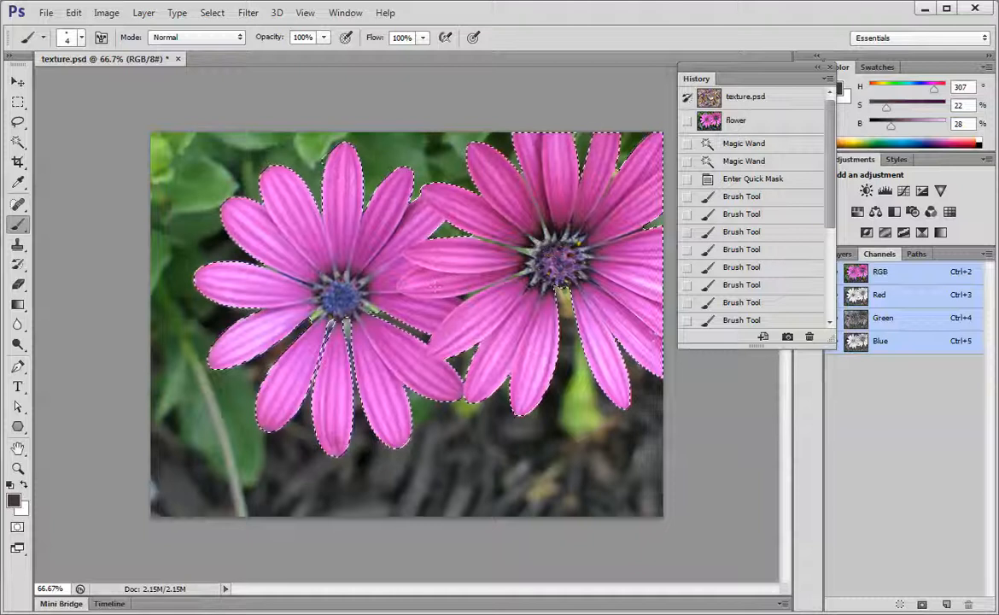
left_click(75, 14)
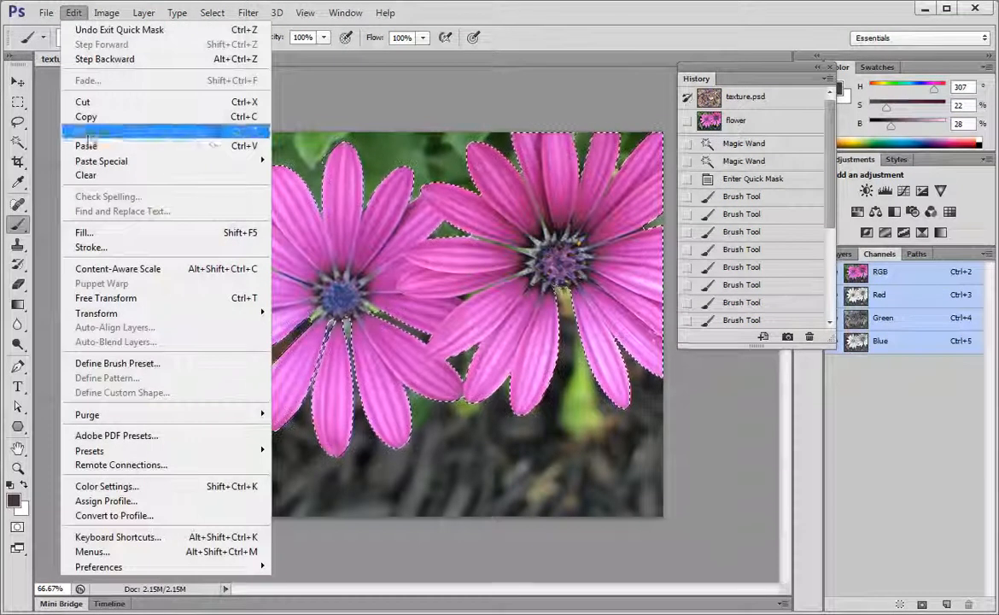
left_click(85, 231)
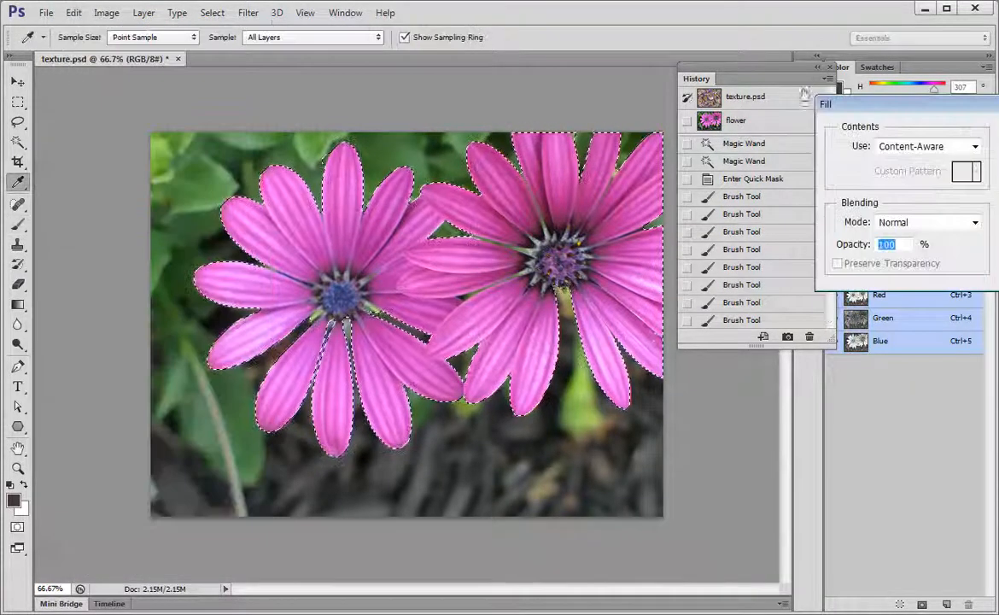
left_click_drag(875, 99, 94, 65)
left_click(194, 105)
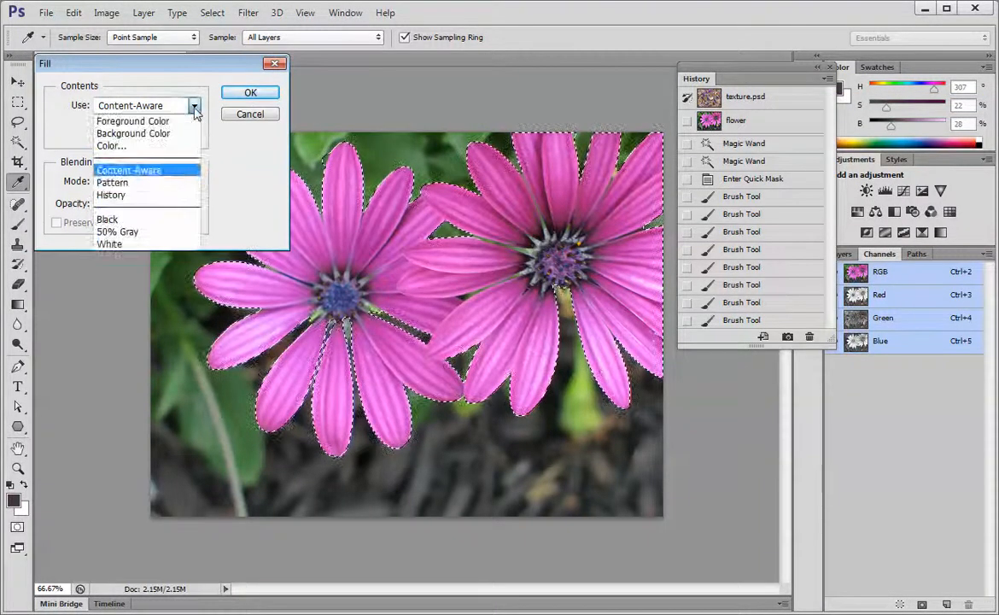
left_click(175, 194)
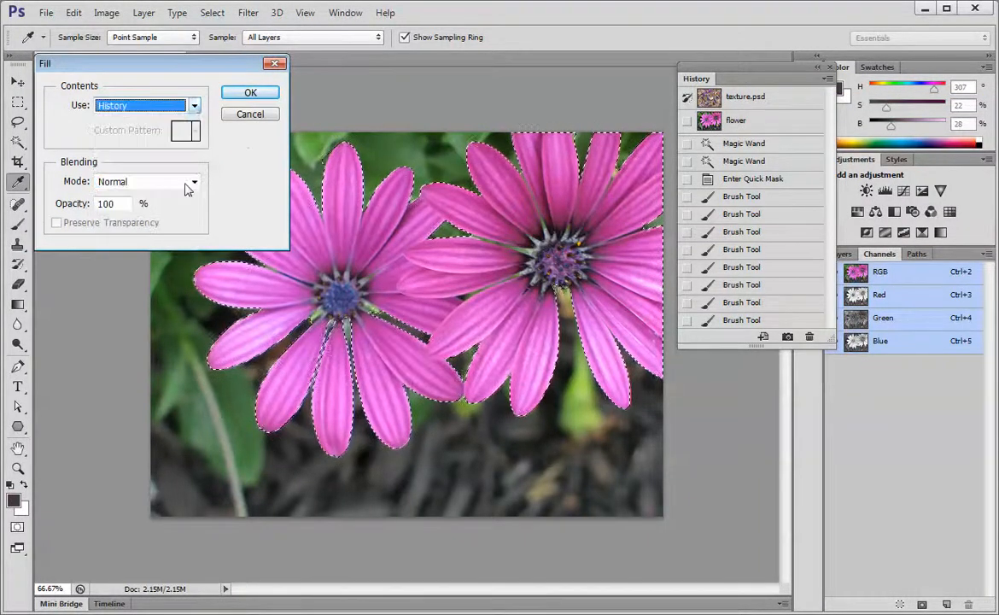
left_click(251, 93)
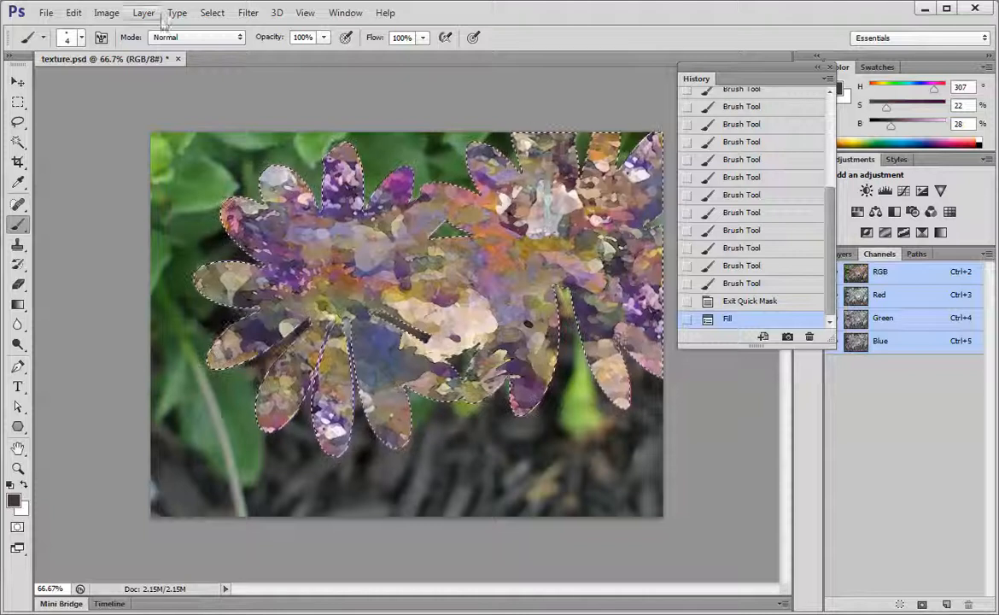
Open Fade for the texture fill and preview blend modes on the flowers, from Multiply and Color Burn through Screen and Lighter Color to Overlay
left_click(75, 13)
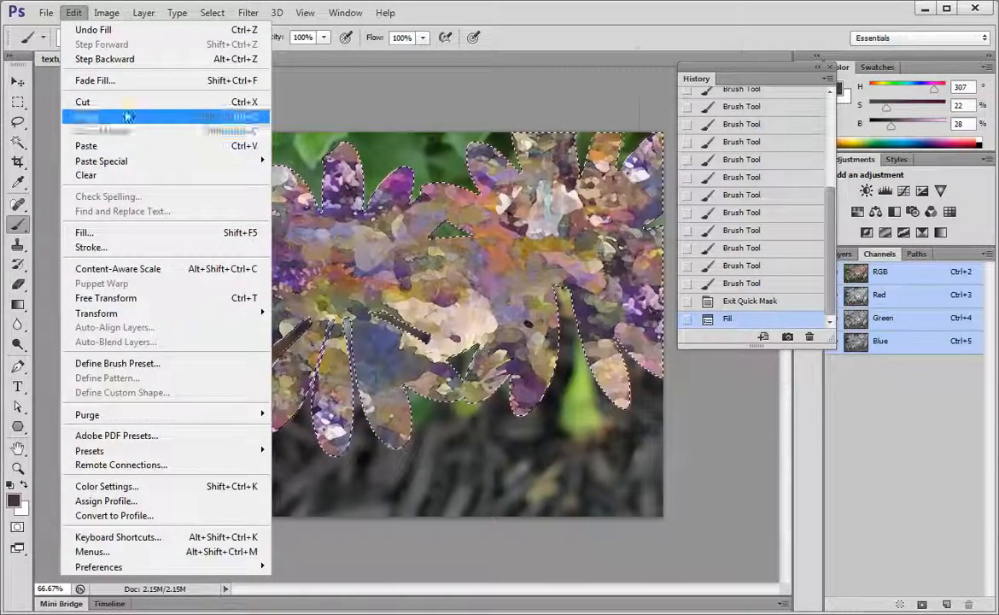
left_click(132, 80)
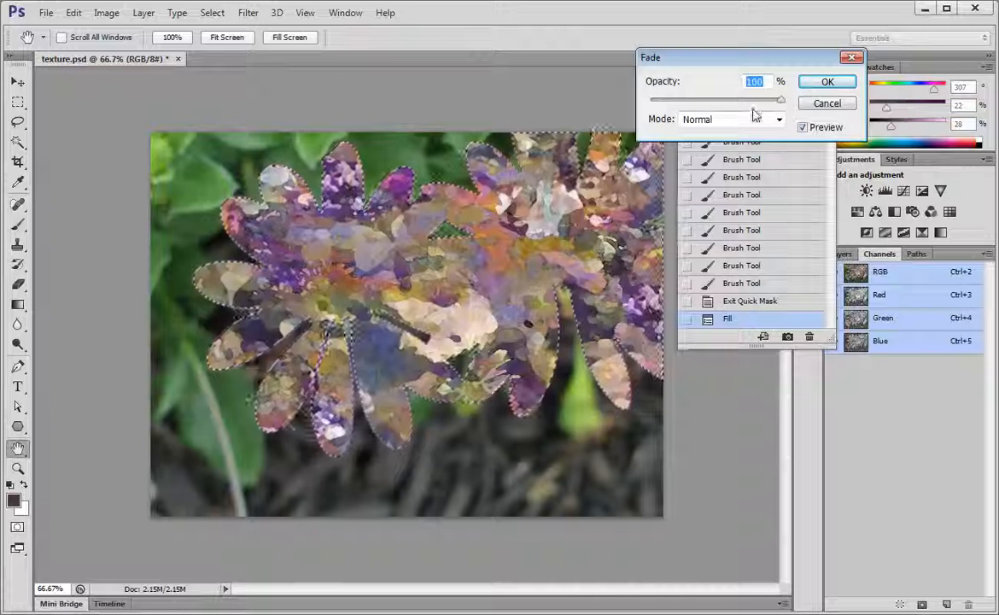
left_click(751, 123)
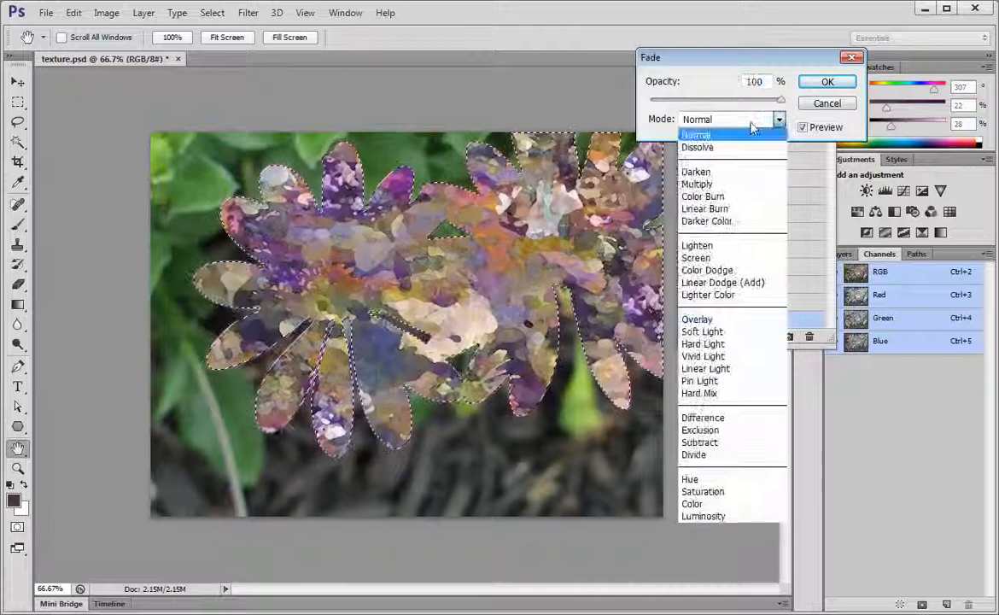
left_click(738, 172)
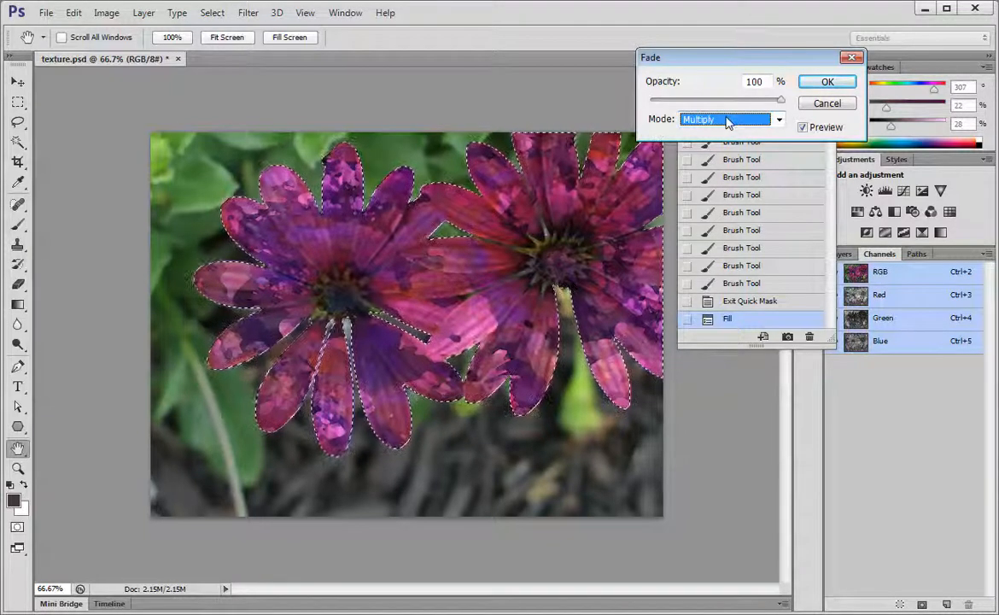
key("Down")
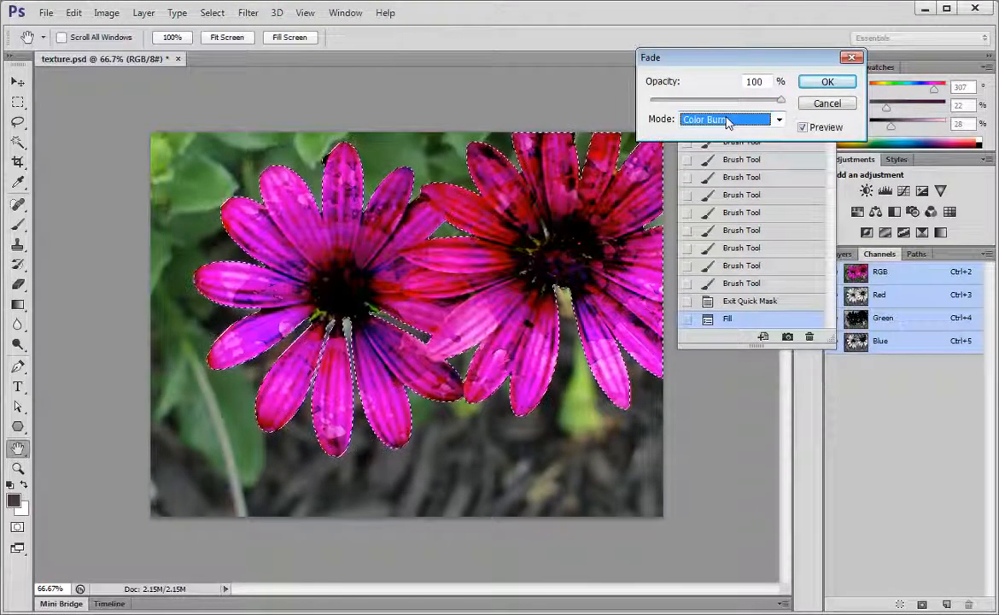
key("Down")
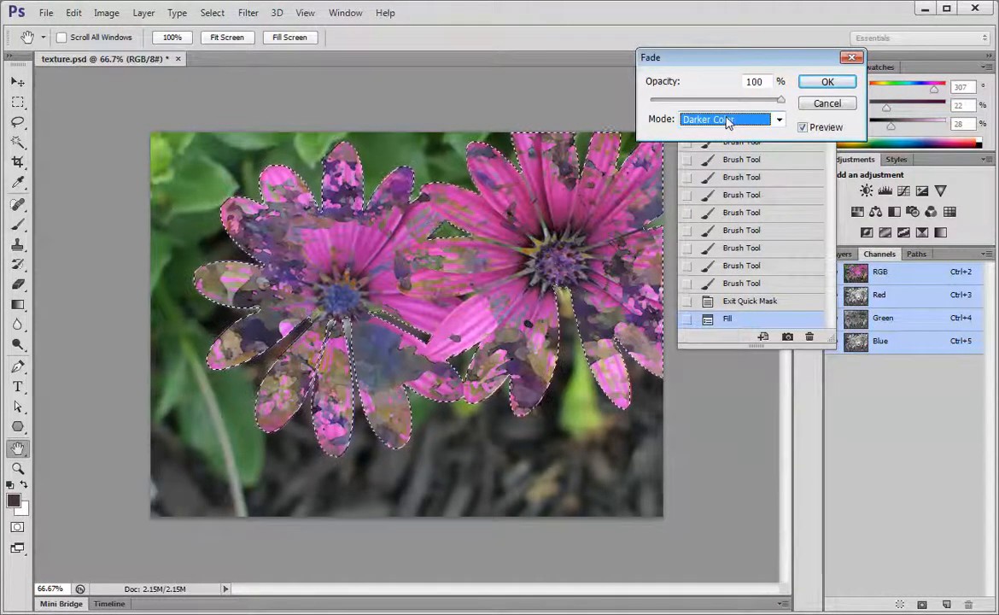
scroll(727, 121, "down", 1)
scroll(727, 122, "down", 1)
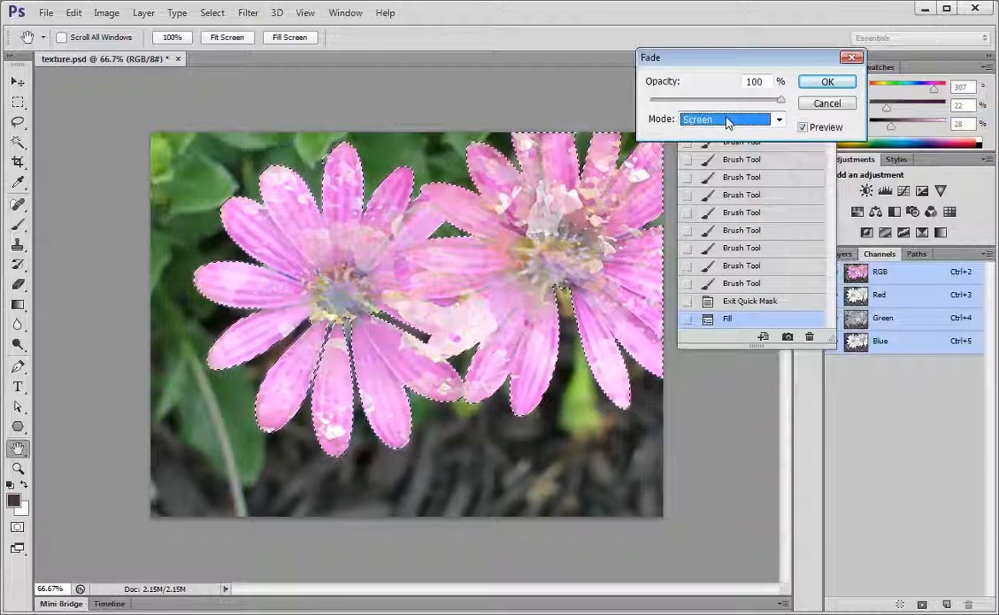
scroll(727, 122, "down", 1)
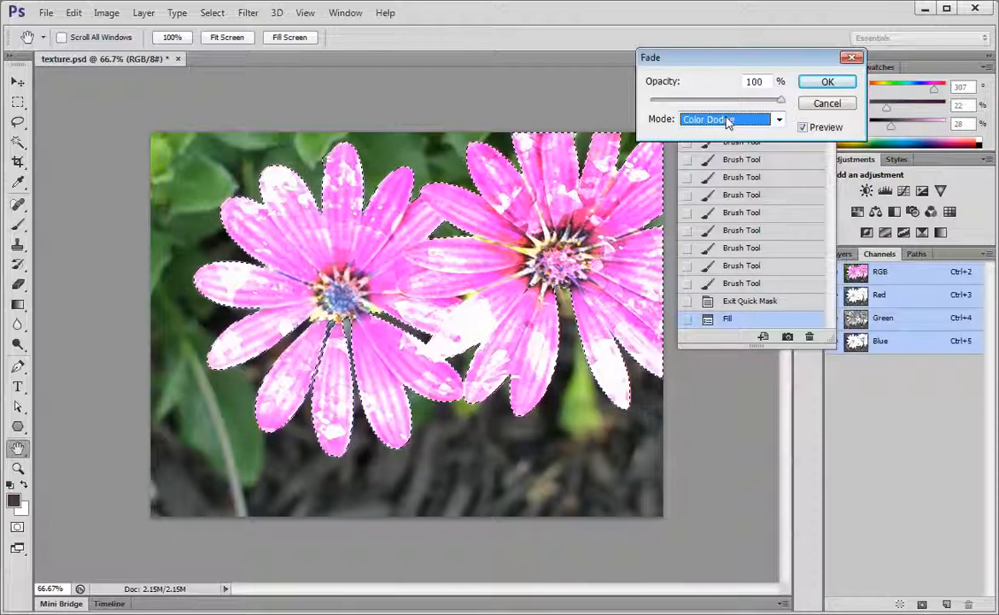
scroll(727, 121, "down", 1)
scroll(727, 121, "down", 1)
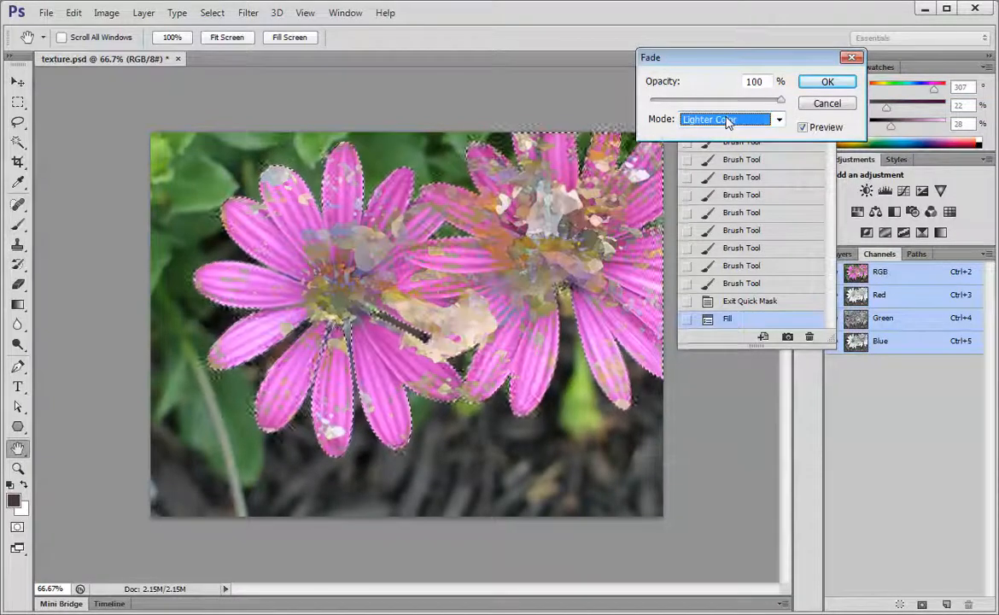
scroll(728, 121, "down", 1)
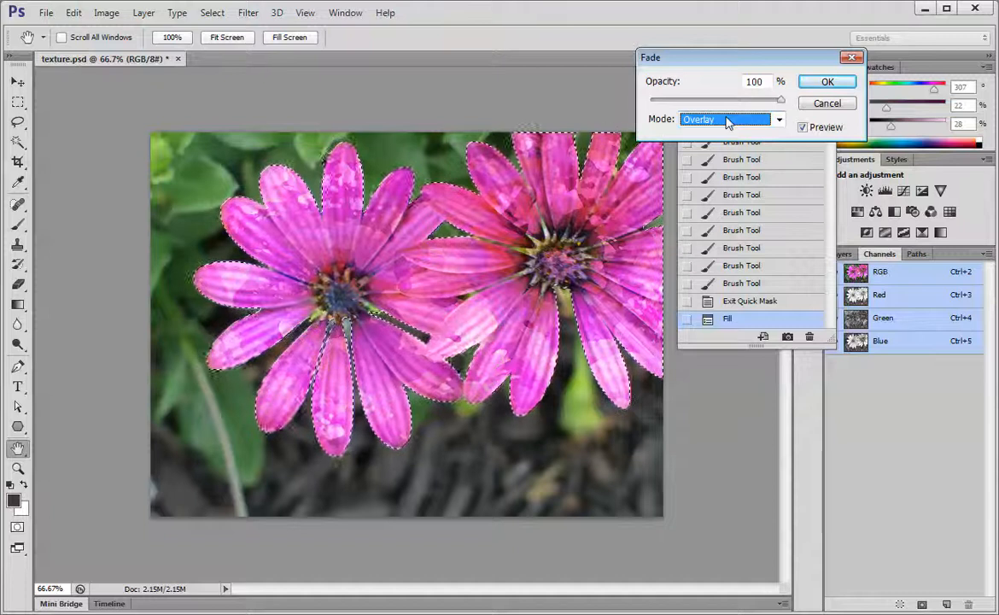
Compare Soft Light with Hard Light, apply the fade in Hard Light mode at 100% opacity, and deselect the flowers
scroll(727, 121, "down", 1)
scroll(727, 121, "down", 2)
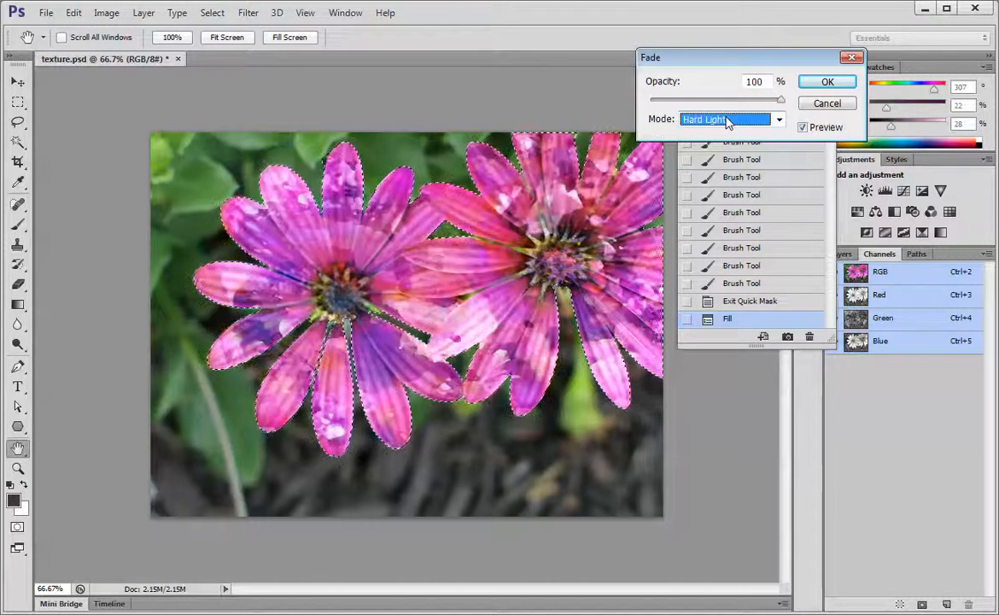
scroll(727, 122, "up", 1)
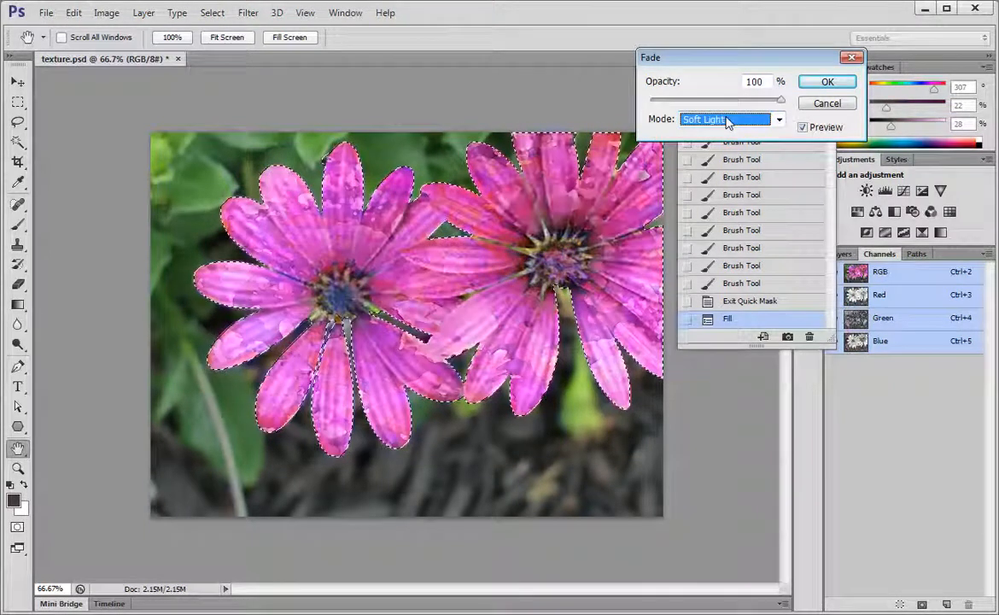
scroll(727, 121, "down", 1)
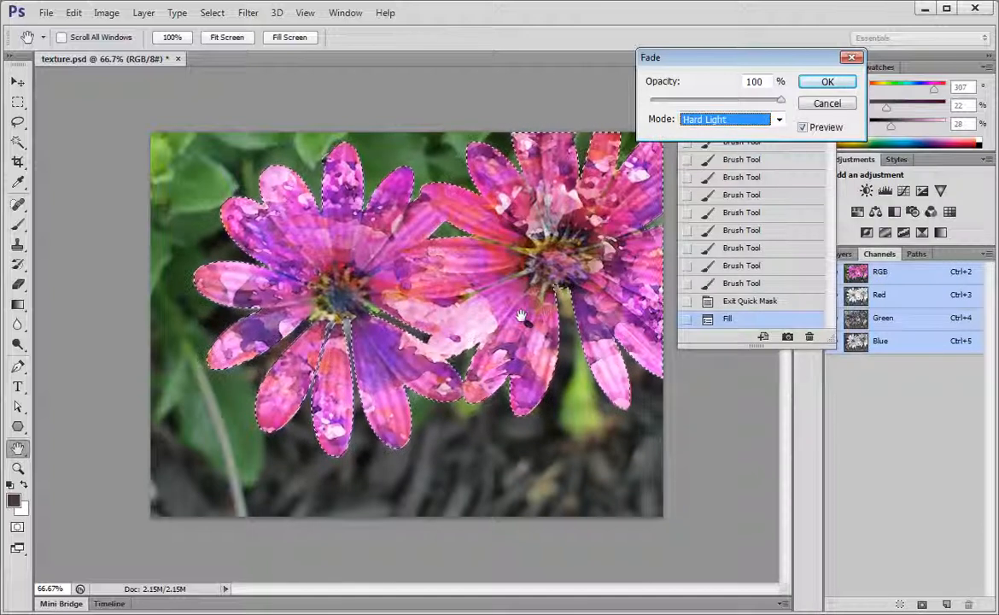
left_click(824, 82)
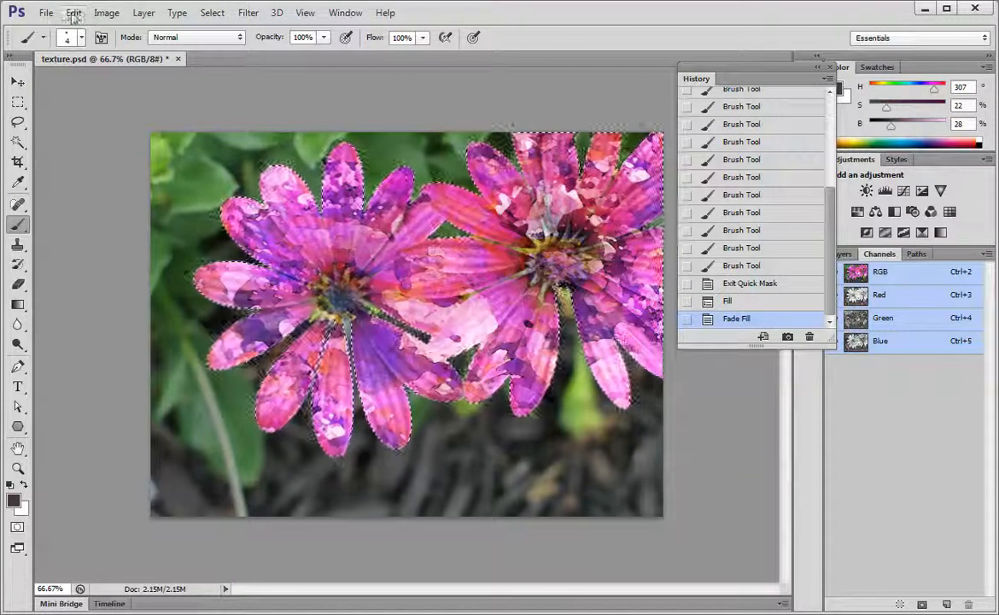
left_click(215, 13)
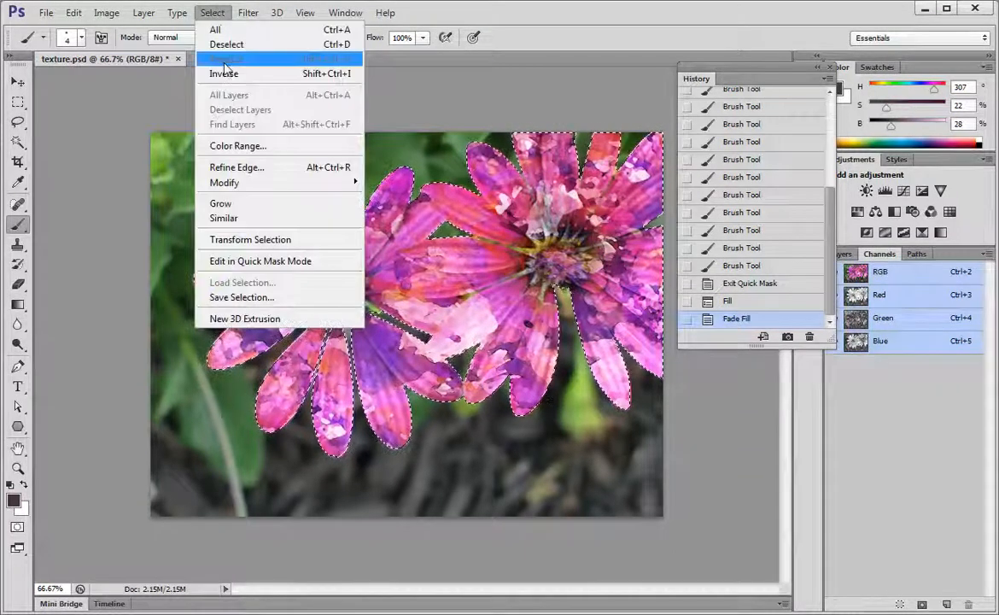
left_click(226, 47)
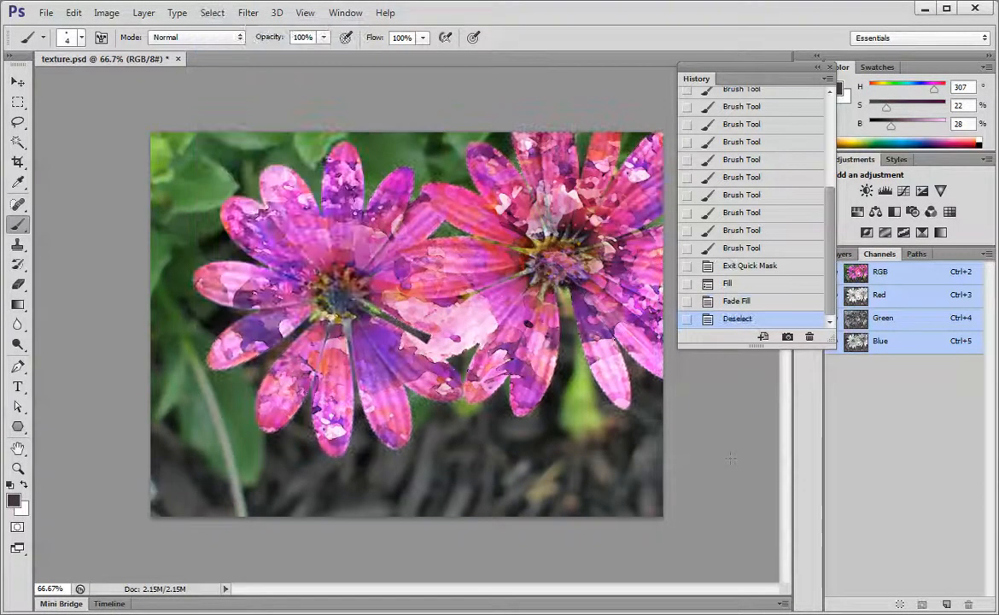